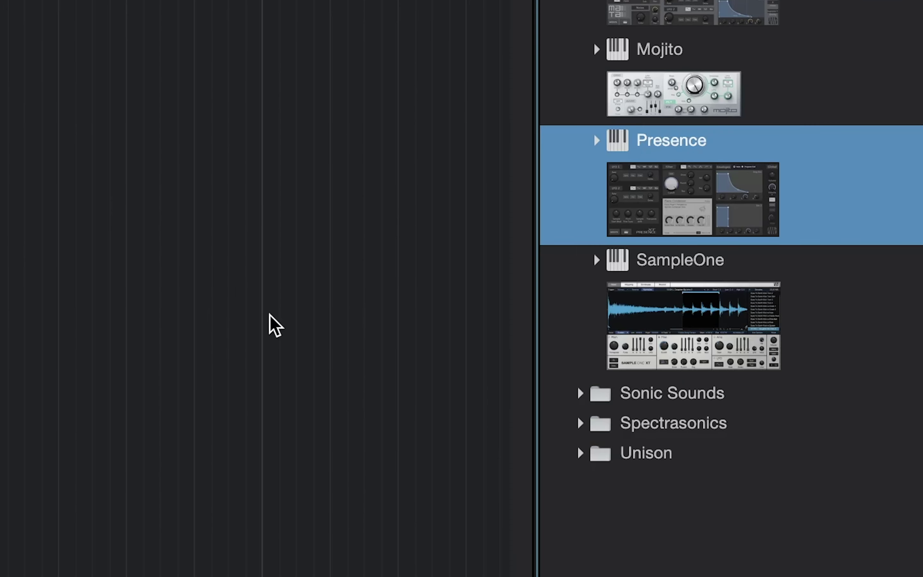
- Drag the Presence Nylon Guitar Legato preset into the arrangement to create its instrument track
click(649, 208)
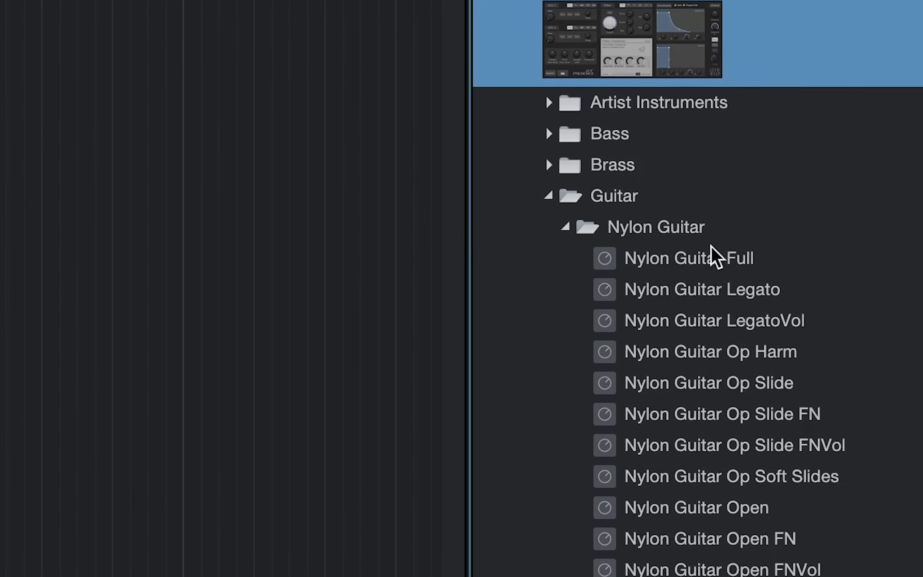
drag(721, 296, 0, 8)
mouse_move(347, 164)
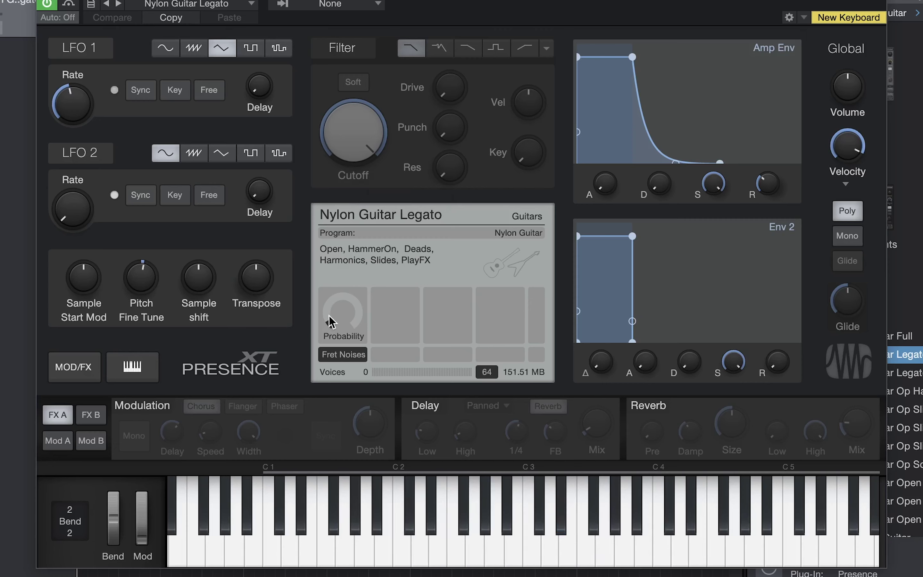
- Raise the fret-noise Probability knob and turn up the system playback volume
drag(329, 318, 327, 303)
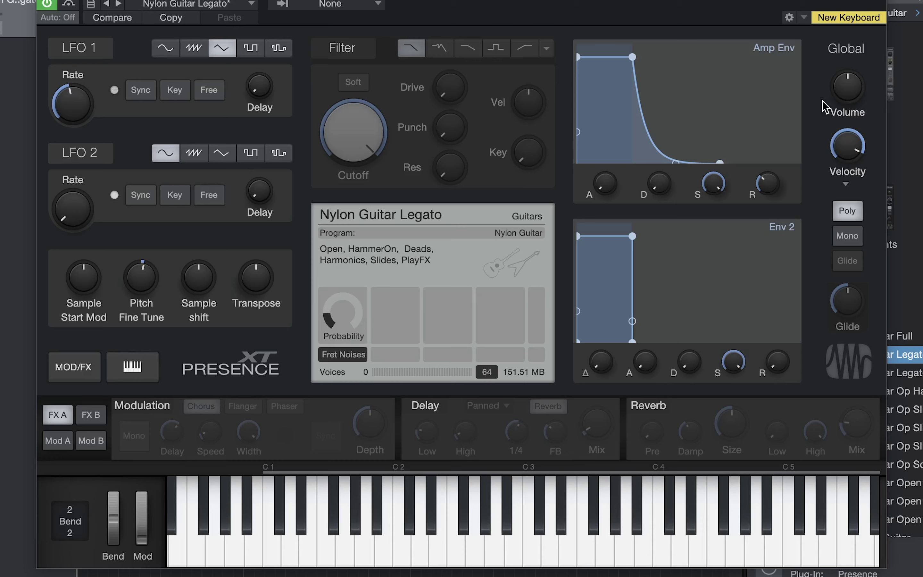
key(XF86AudioRaiseVolume)
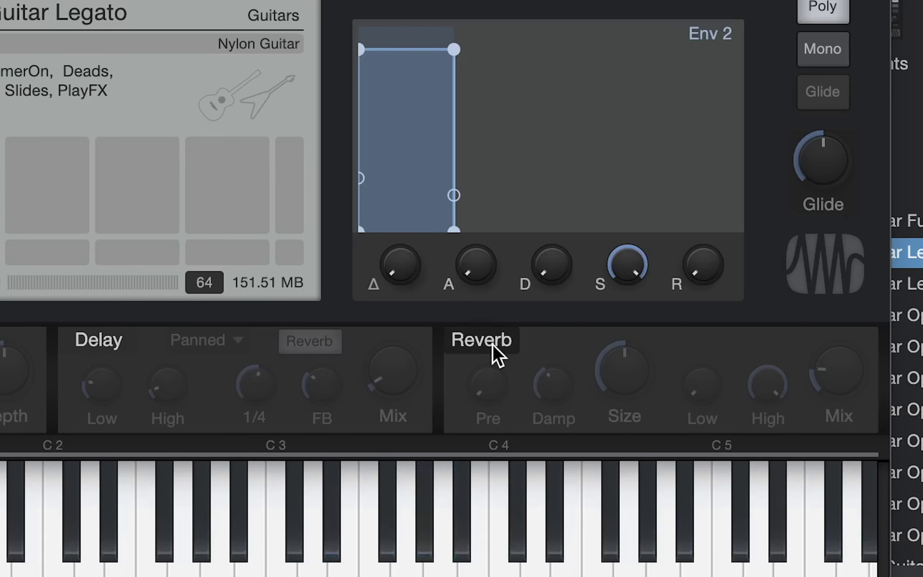
- Enable Reverb with more Mix, 272 ms Size and slightly lower Low, then raise fret-noise Probability to 0.20
click(493, 345)
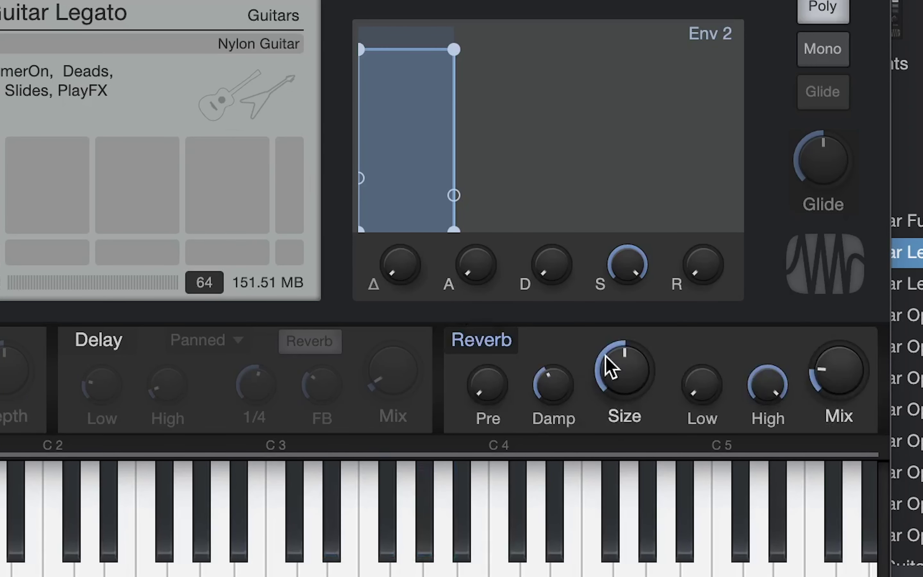
mouse_move(630, 360)
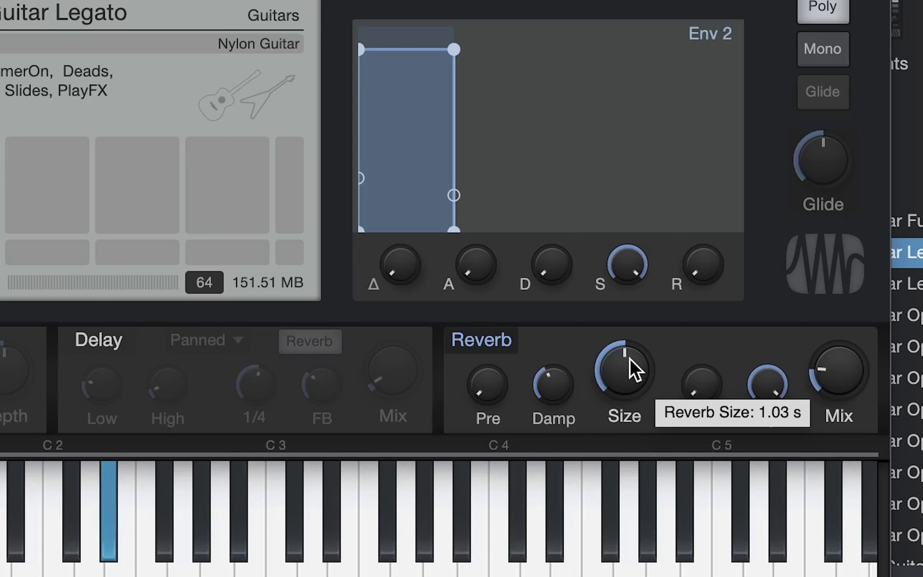
drag(834, 374, 824, 337)
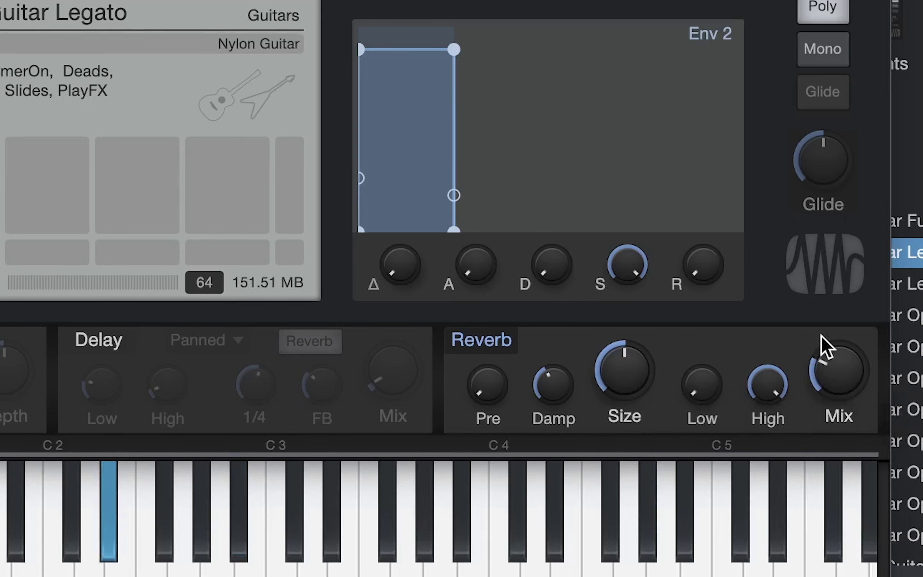
drag(612, 367, 616, 432)
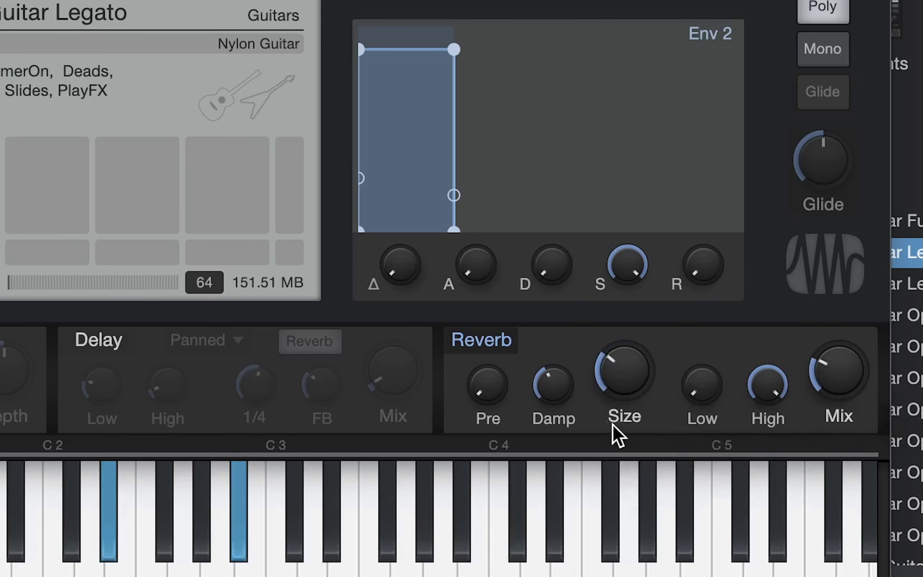
mouse_move(627, 398)
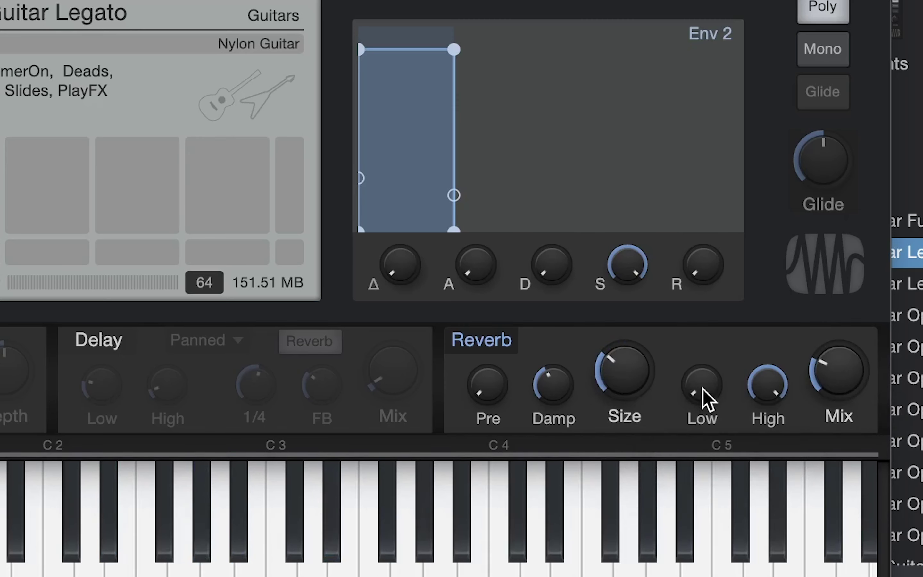
mouse_move(700, 375)
mouse_down()
mouse_move(700, 396)
mouse_move(700, 382)
mouse_up()
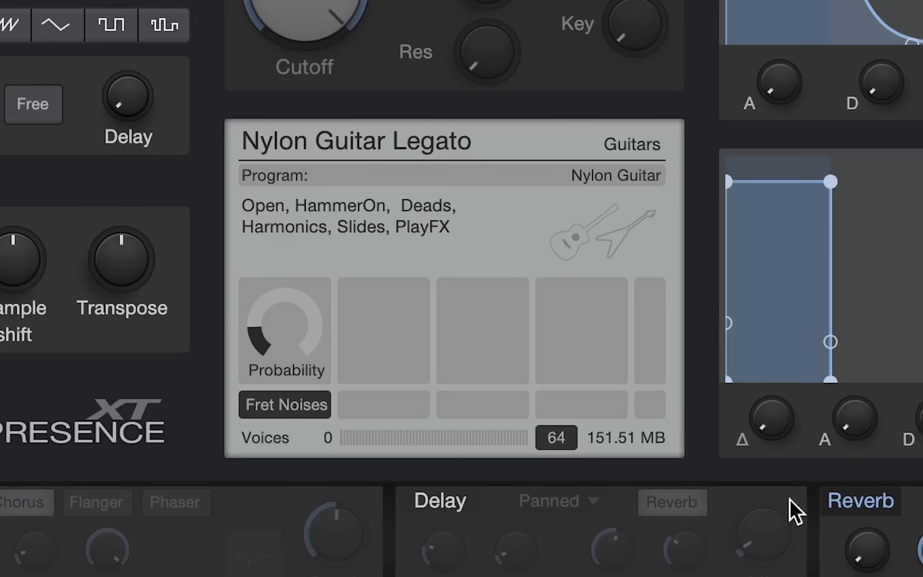
drag(257, 336, 277, 208)
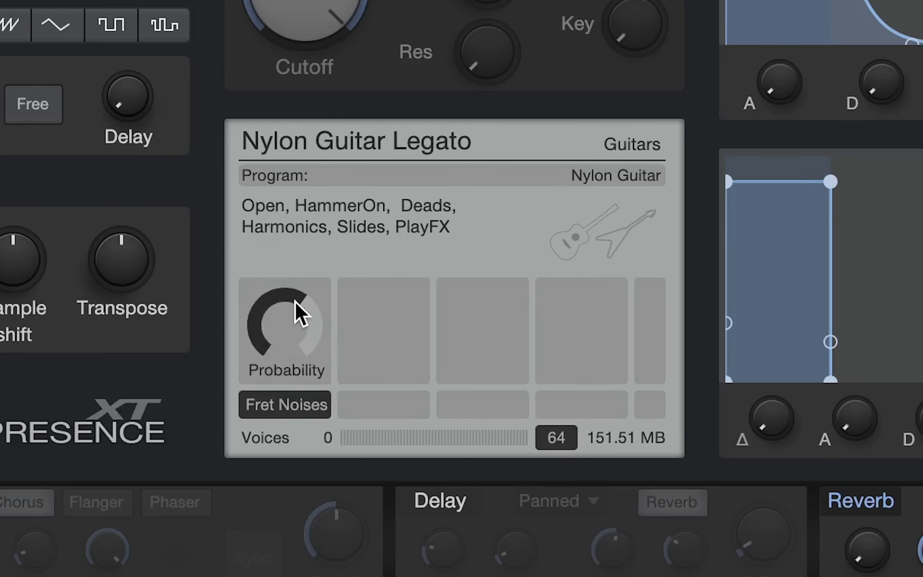
- Lower fret-noise probability slightly, then audition the Nylon Guitar LegatoVol and Nylon Guitar Full presets
drag(299, 302, 253, 307)
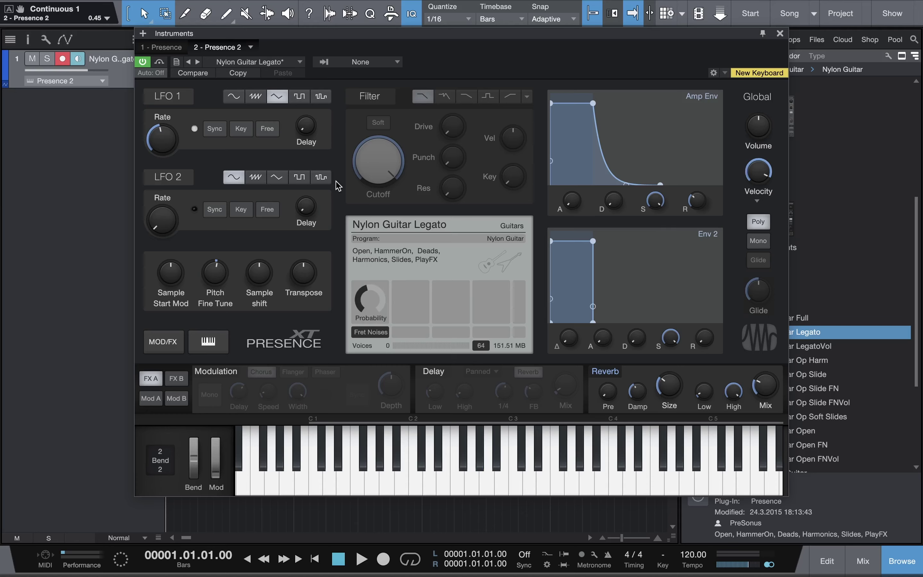
click(286, 61)
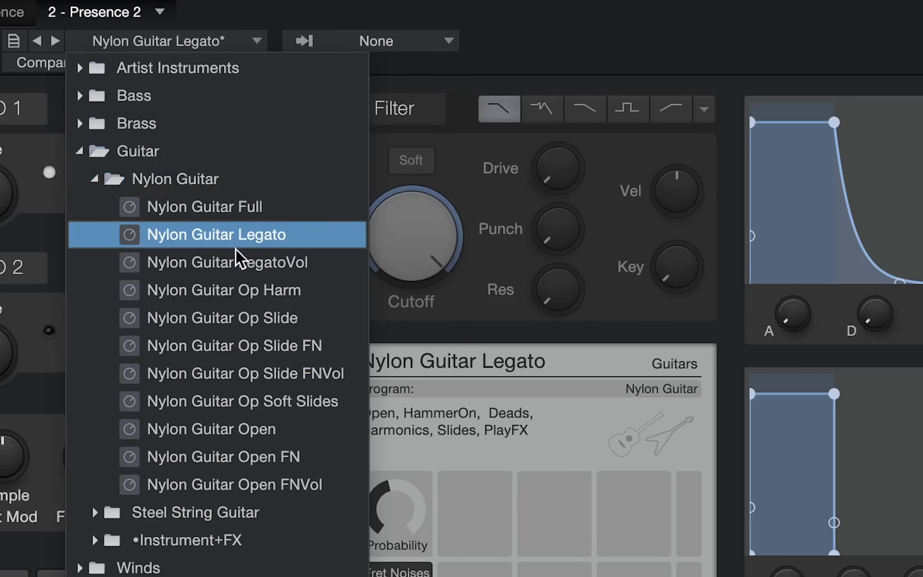
click(237, 263)
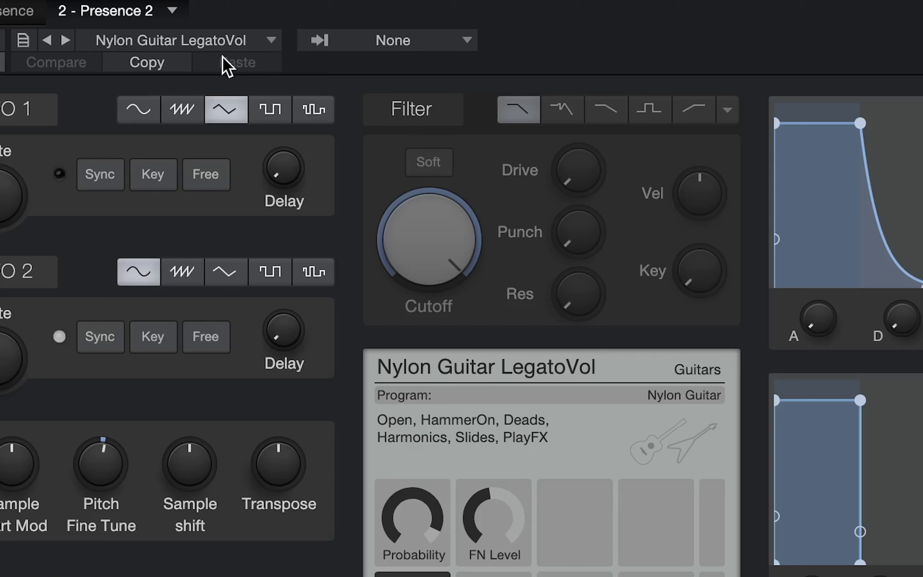
click(279, 64)
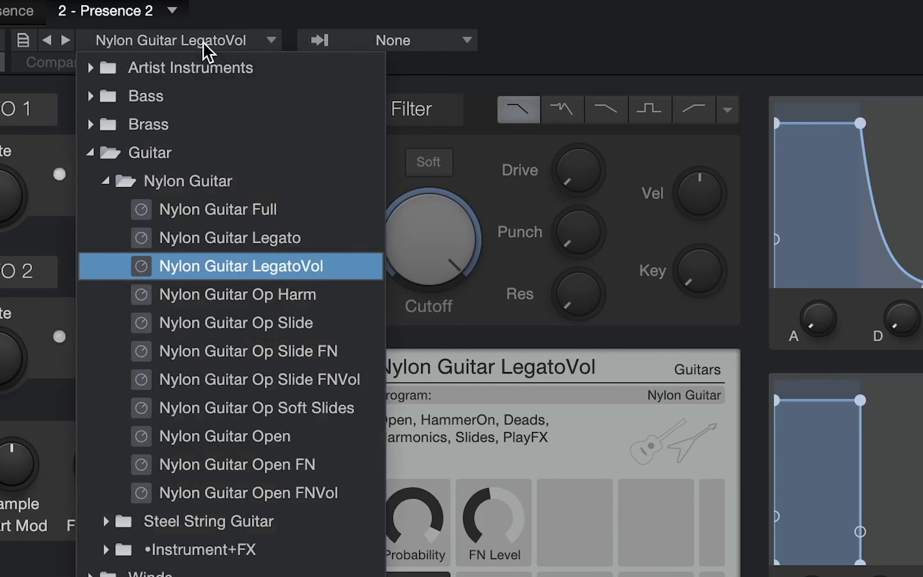
click(179, 211)
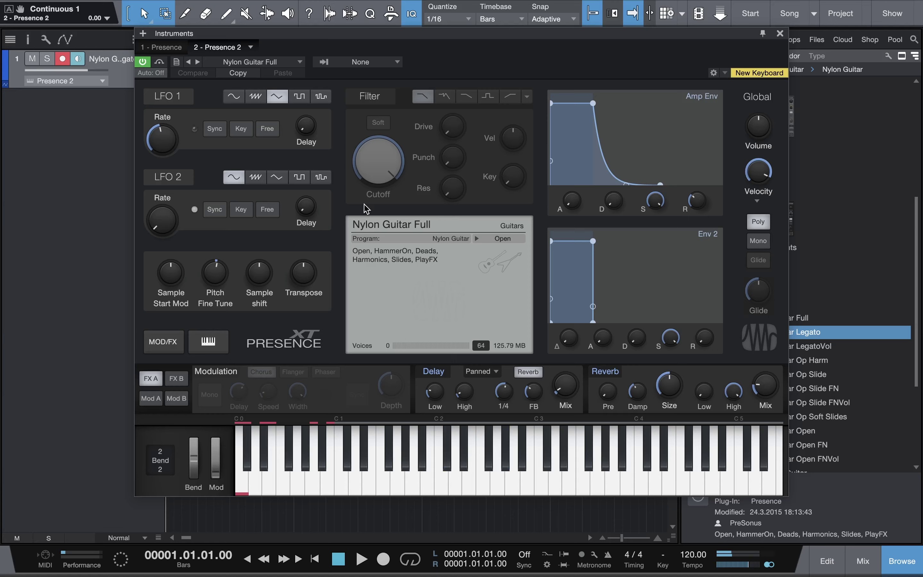
- Reload Nylon Guitar Legato, set fret-noise Probability to 0.18, and switch Reverb back on
click(281, 62)
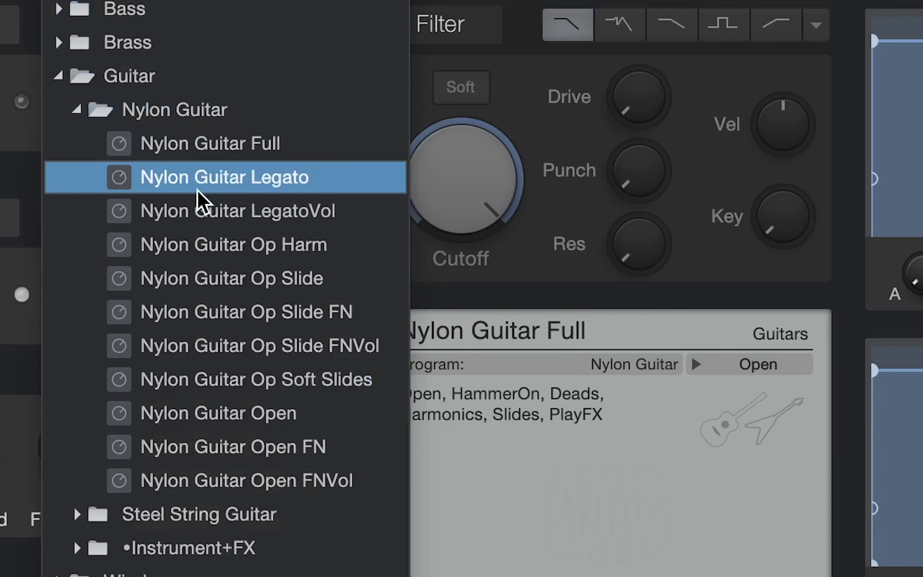
click(198, 189)
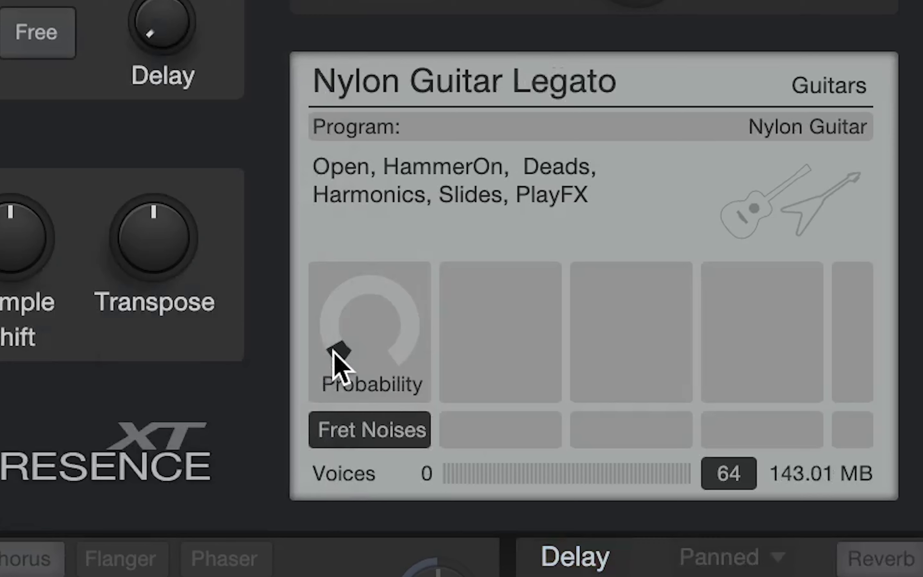
drag(414, 531, 406, 513)
drag(320, 328, 303, 284)
mouse_move(335, 323)
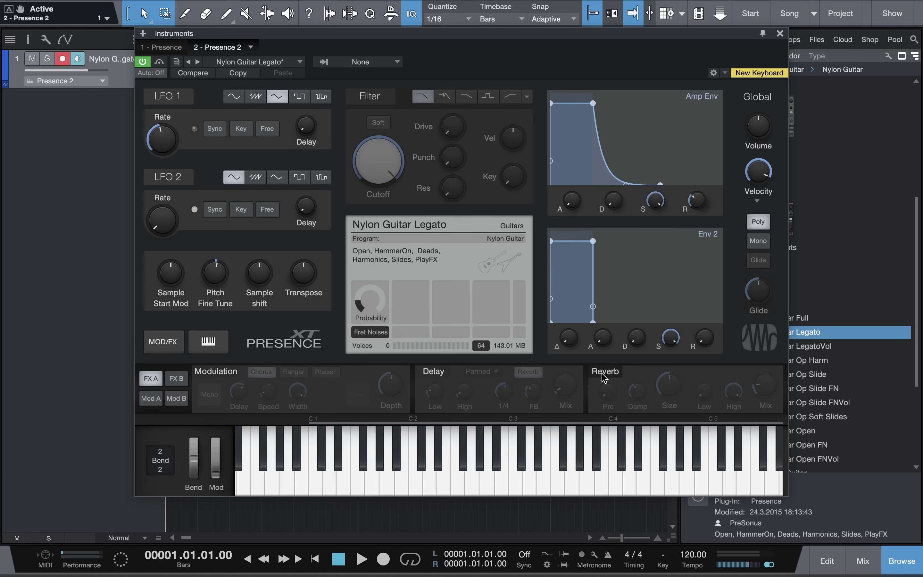
click(604, 375)
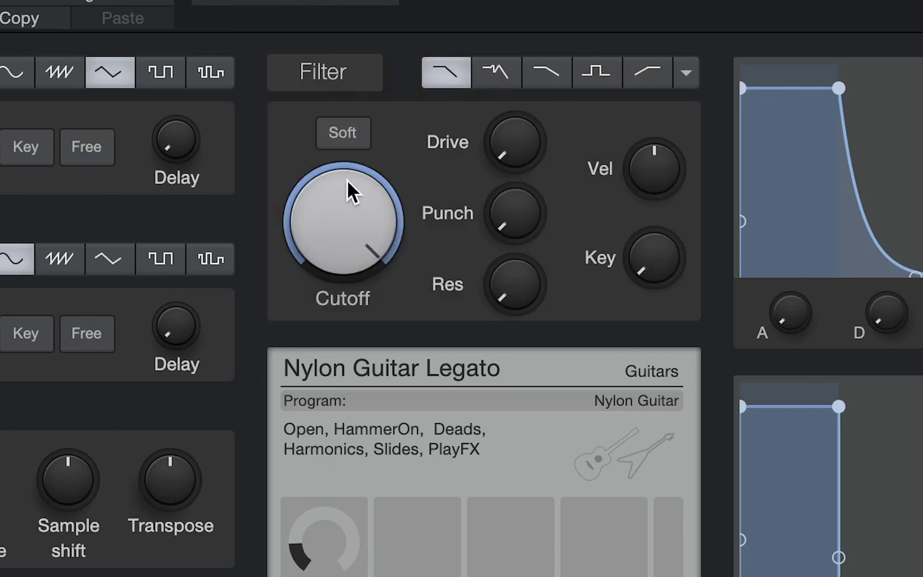
- Lower the filter cutoff to about 3.44 kHz and back up, then add about 10% punch and 16% drive
mouse_move(382, 148)
drag(361, 210, 355, 295)
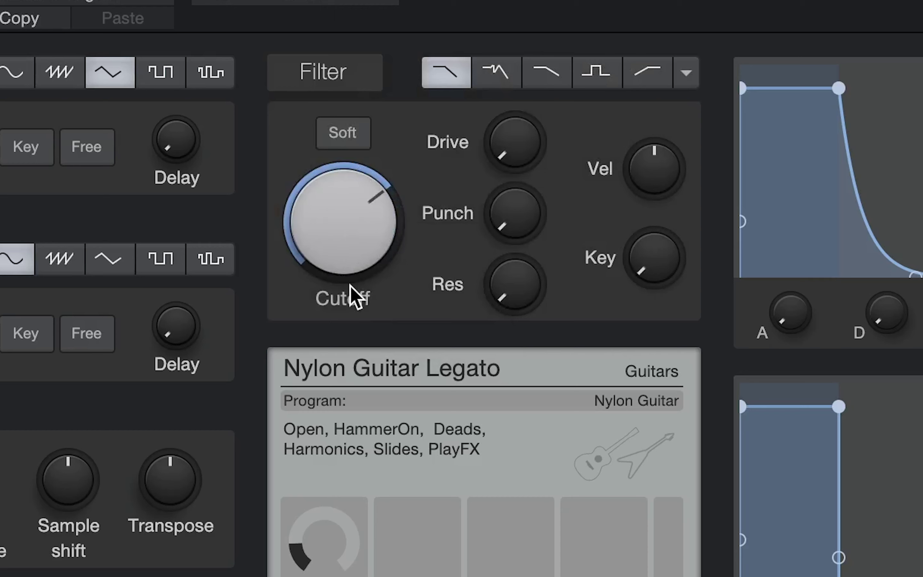
drag(339, 264, 338, 206)
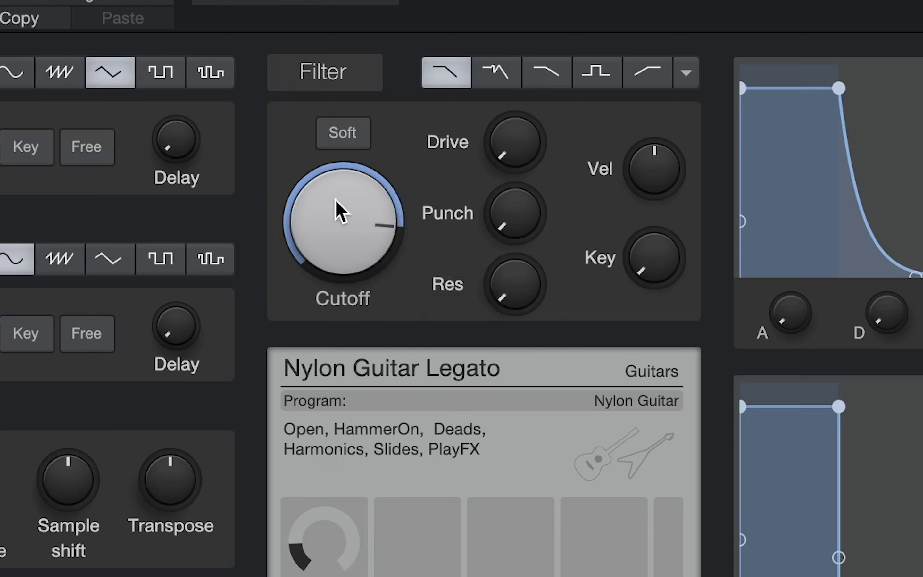
mouse_move(489, 186)
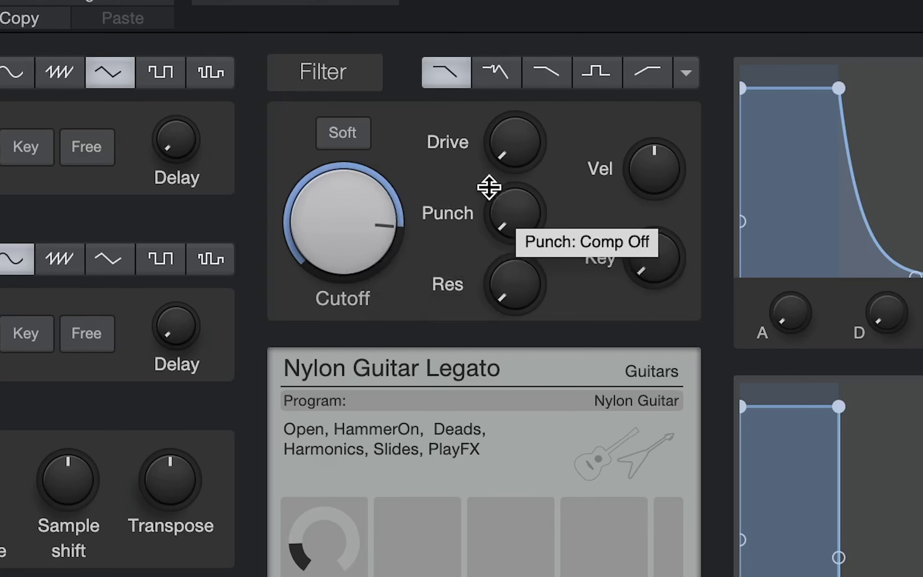
drag(489, 187, 494, 165)
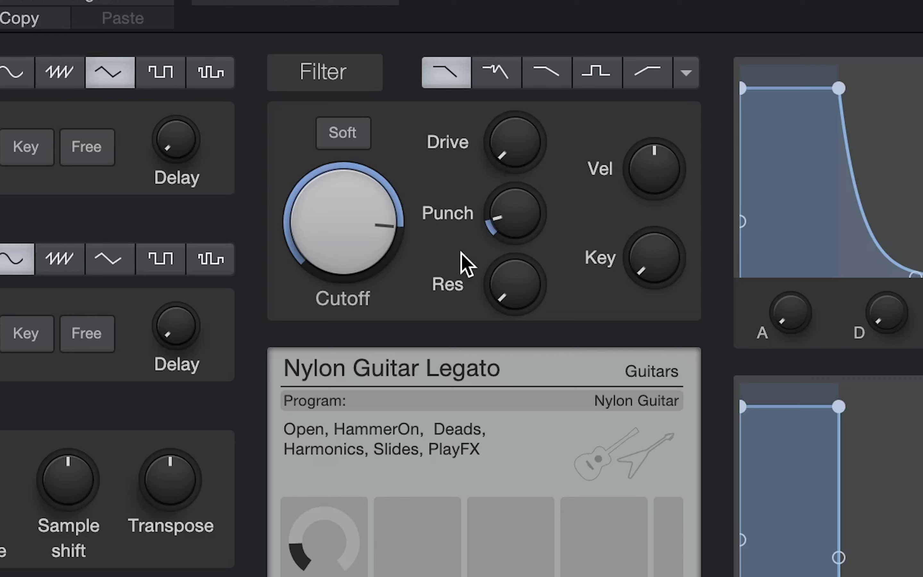
drag(517, 155, 477, 58)
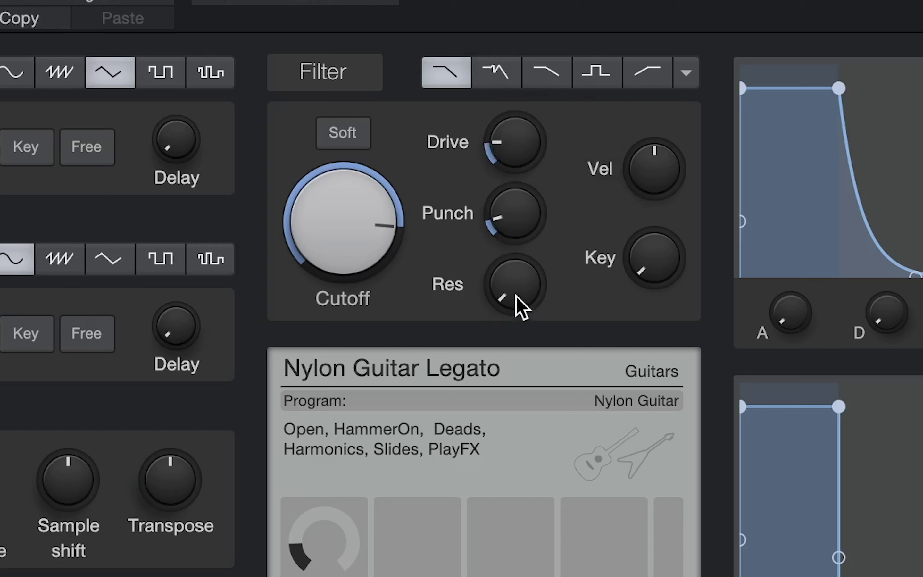
- Raise filter resonance to about 30% and return filter velocity sensitivity to about 0%
drag(520, 305, 511, 229)
drag(519, 284, 519, 252)
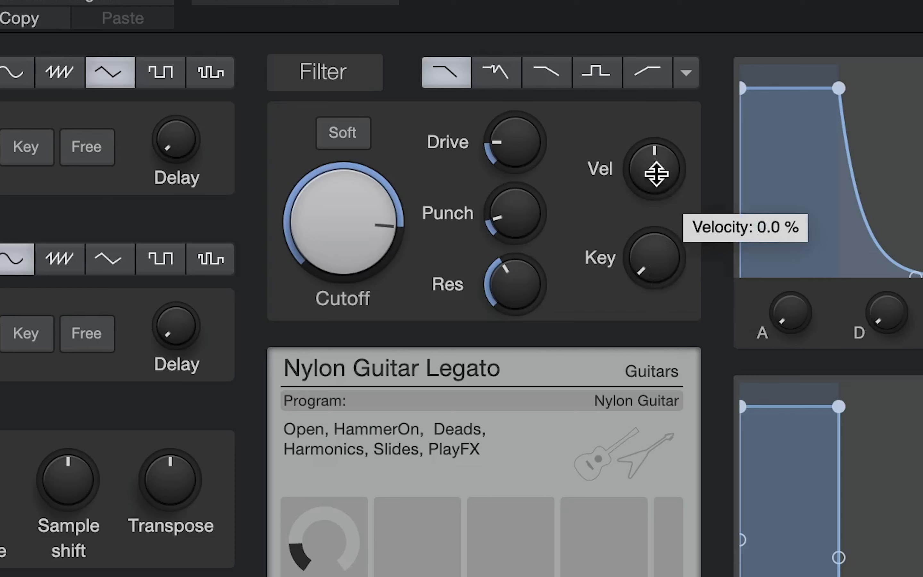
drag(656, 171, 672, 102)
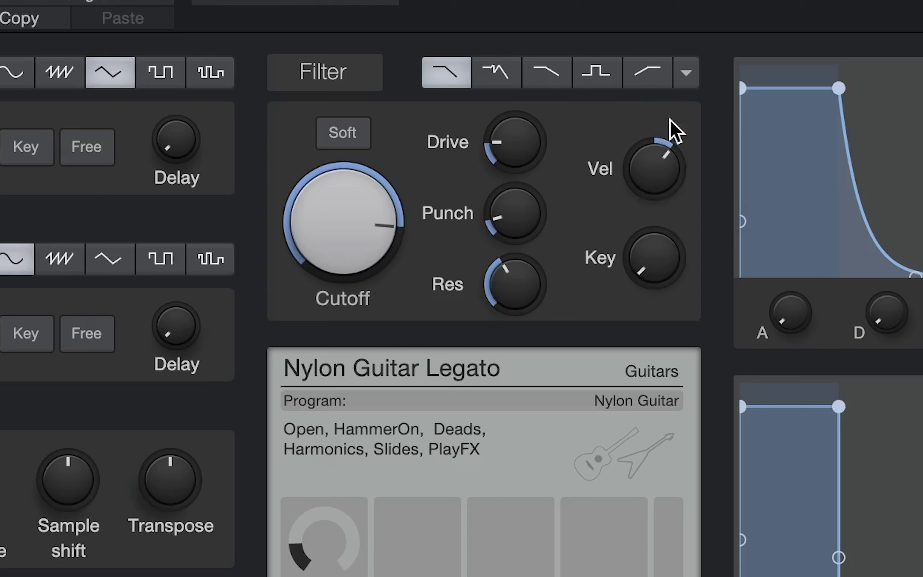
drag(658, 165, 655, 201)
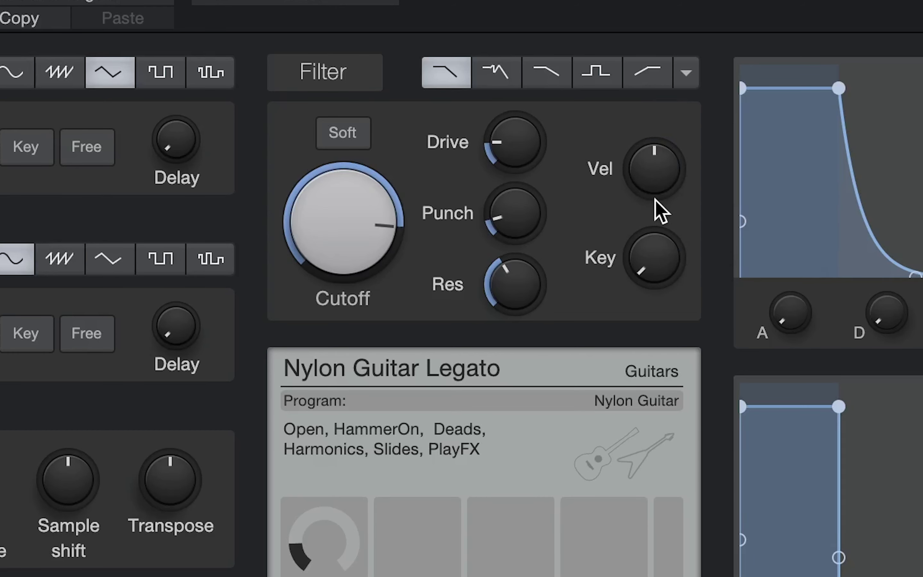
- Try the ladder and band-pass filter types, then pick Eco Filter and turn on Soft mode
click(513, 76)
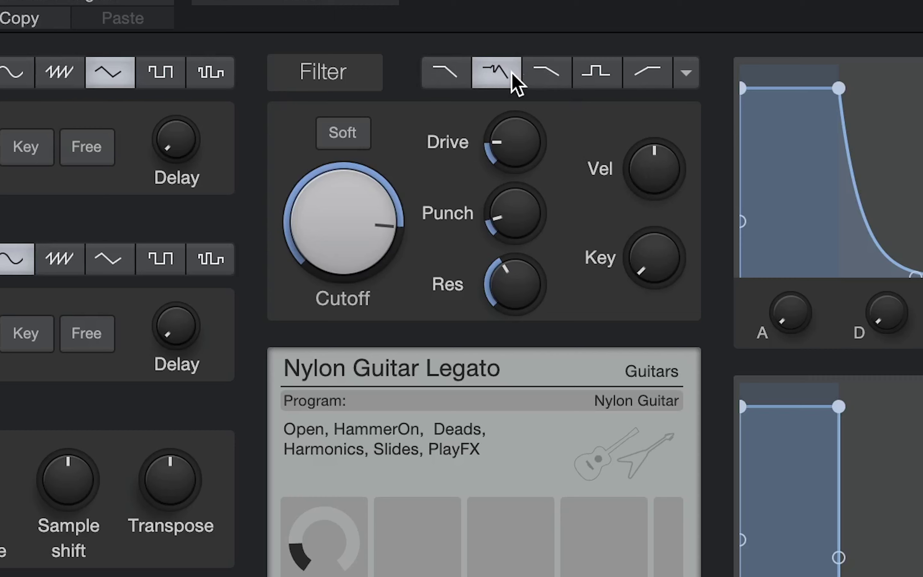
click(546, 76)
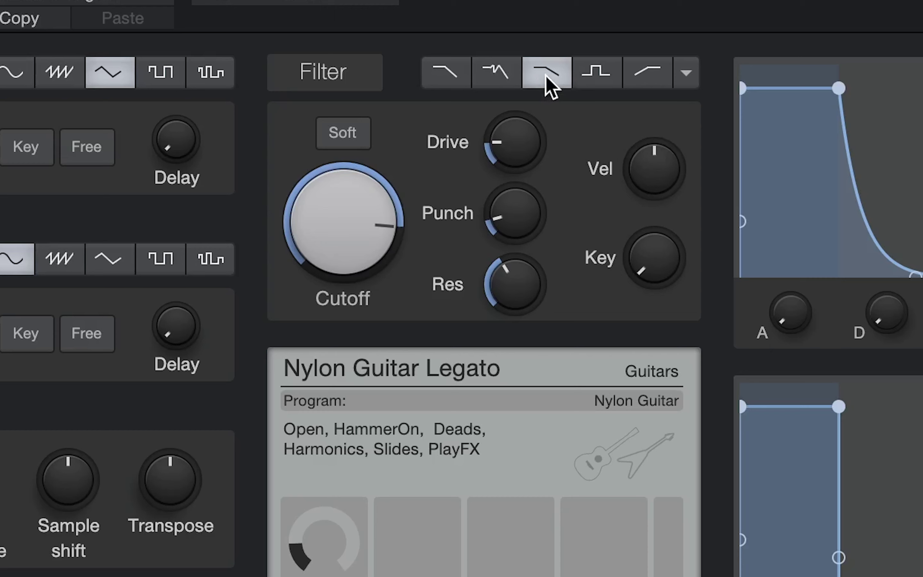
click(592, 70)
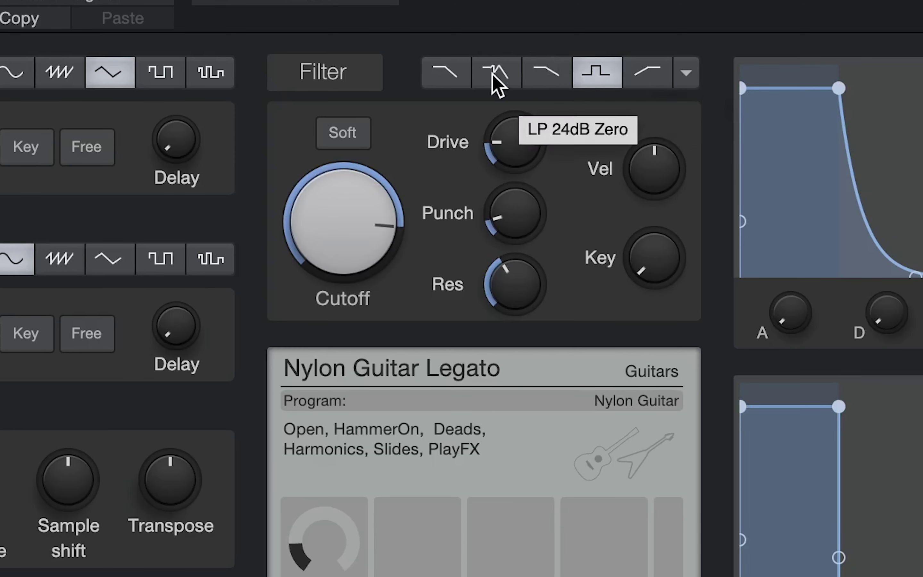
click(689, 75)
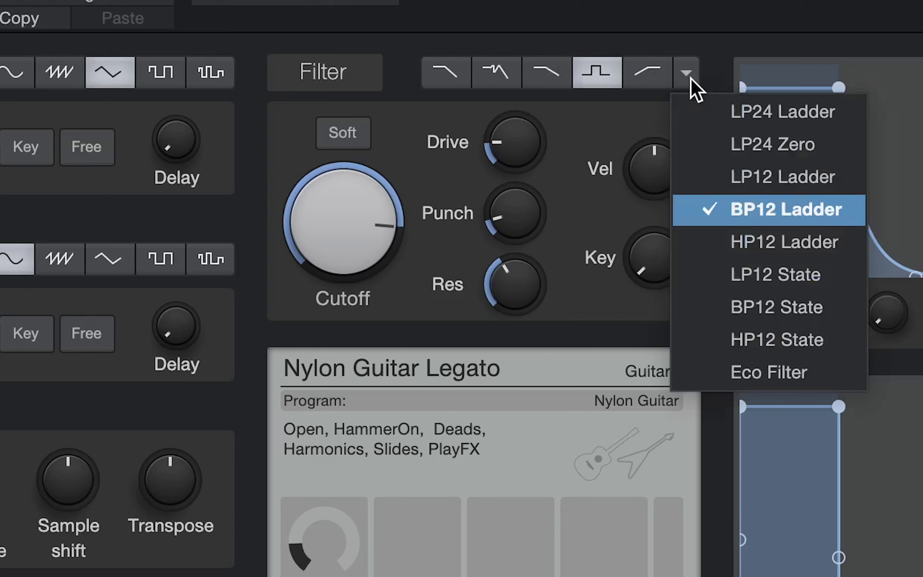
click(740, 374)
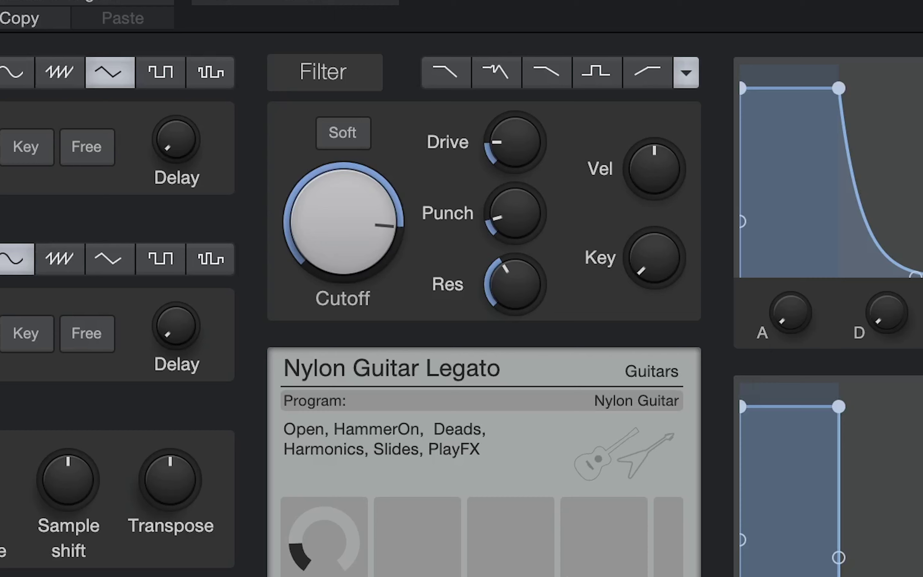
click(353, 131)
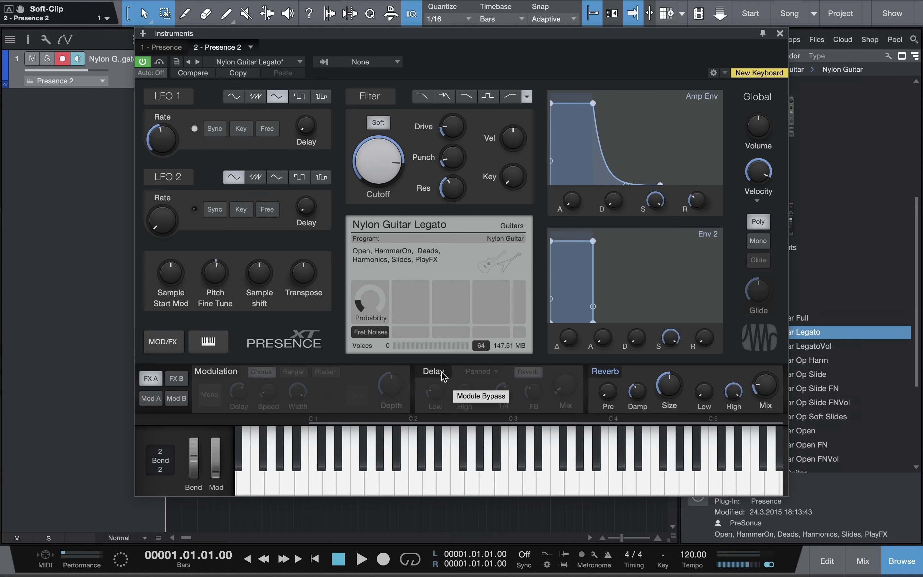
- Switch on the Delay module, raise its Mix, and set the delay time to 1/4 T
click(442, 374)
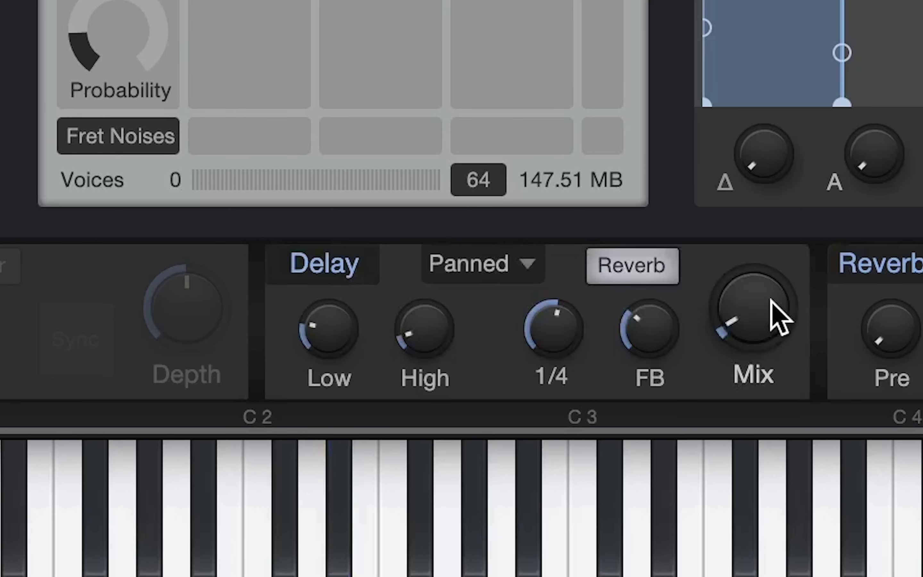
drag(766, 294, 758, 140)
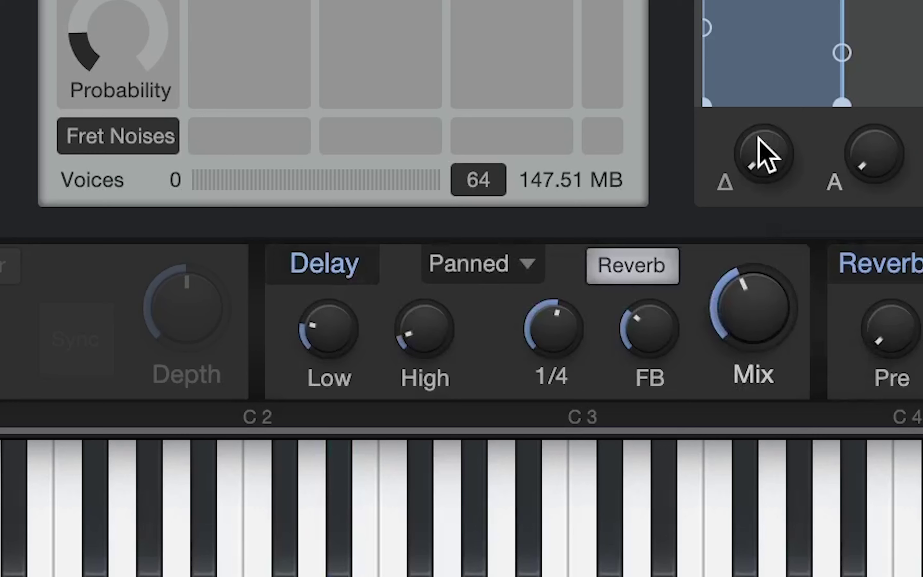
drag(744, 315, 753, 293)
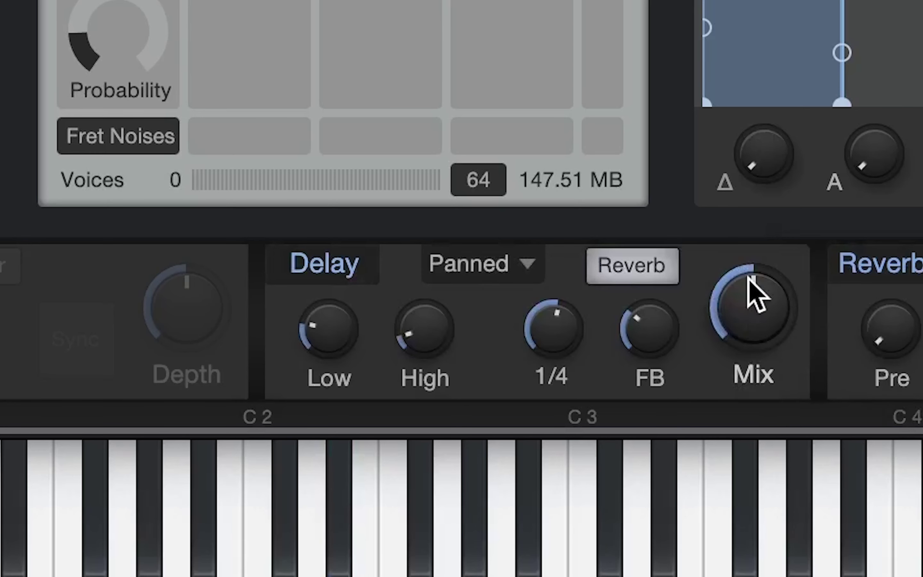
drag(553, 326, 552, 349)
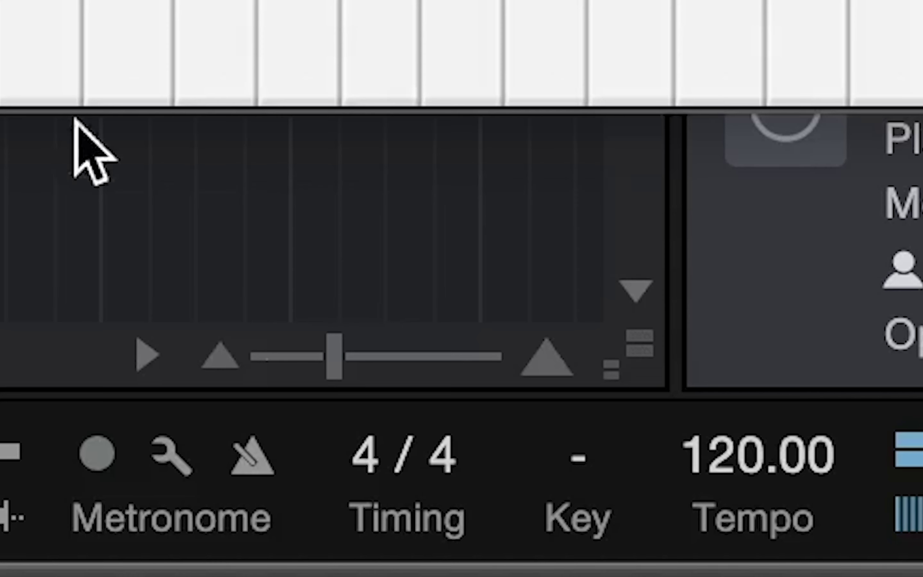
- Turn on the metronome and set the tempo to 133.00 BPM
click(254, 467)
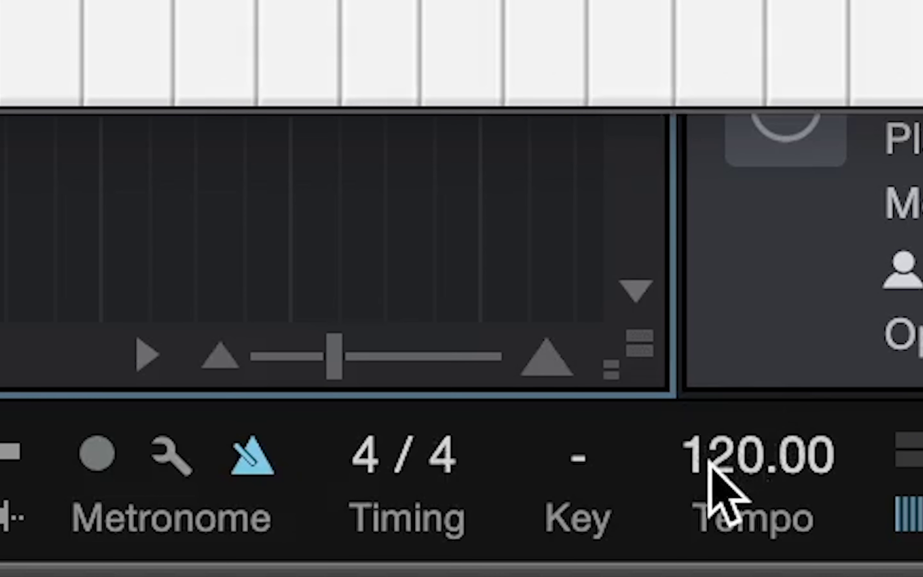
drag(706, 464, 778, 460)
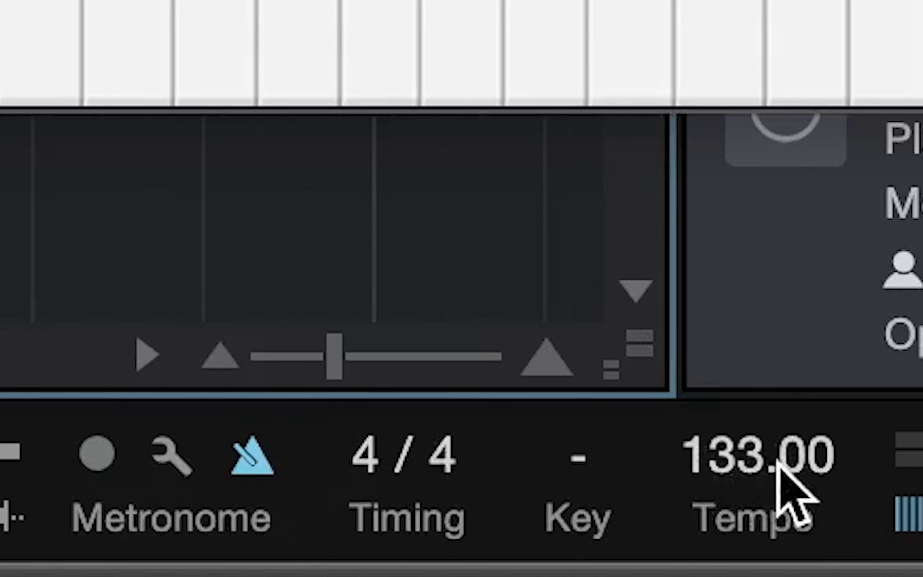
drag(723, 450, 749, 454)
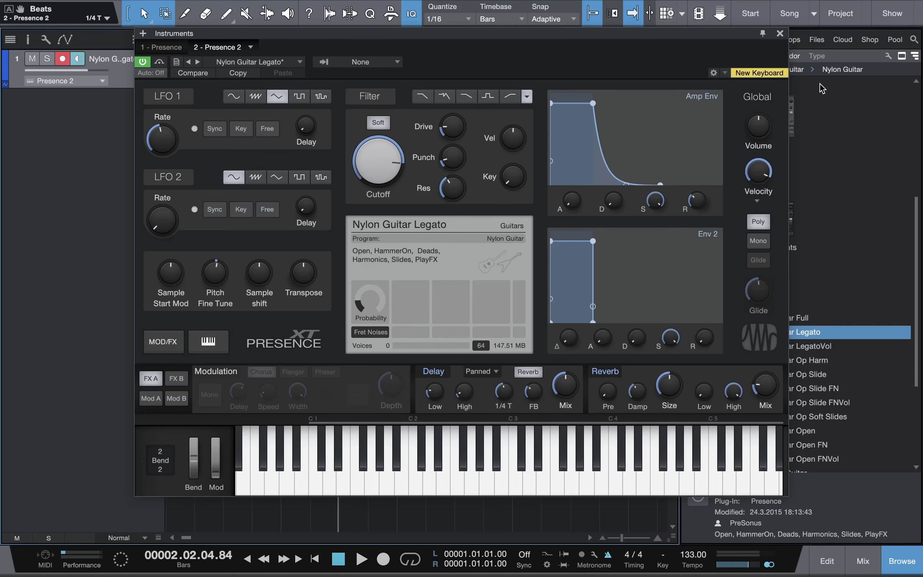
- Close Presence, add Unison MIDI Wizard on a new instrument track, and generate a 4-bar melody
click(778, 33)
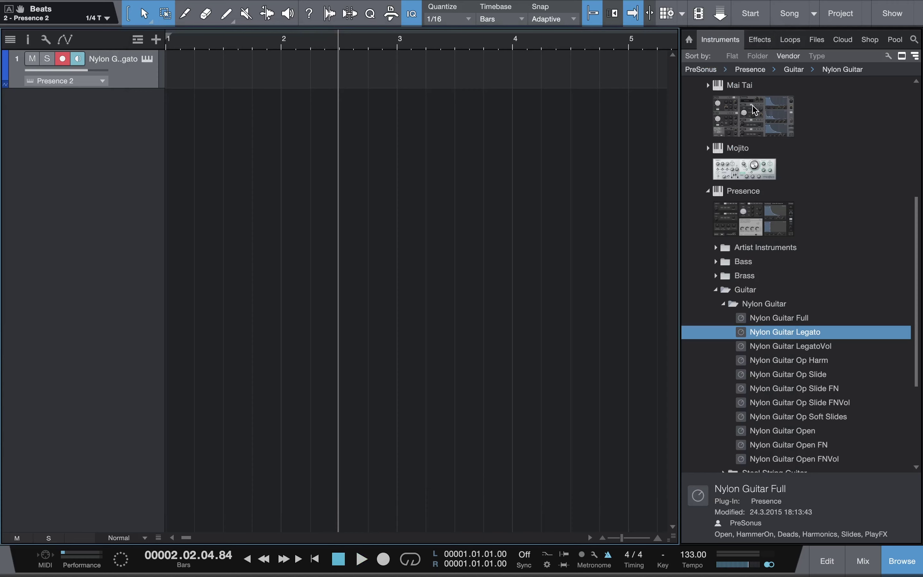
double_click(749, 221)
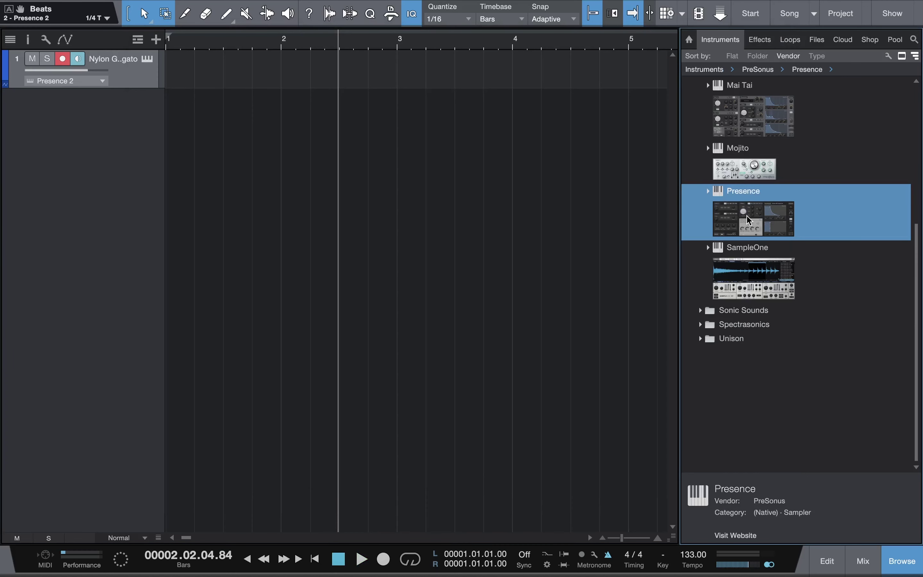
double_click(712, 339)
drag(748, 452, 230, 231)
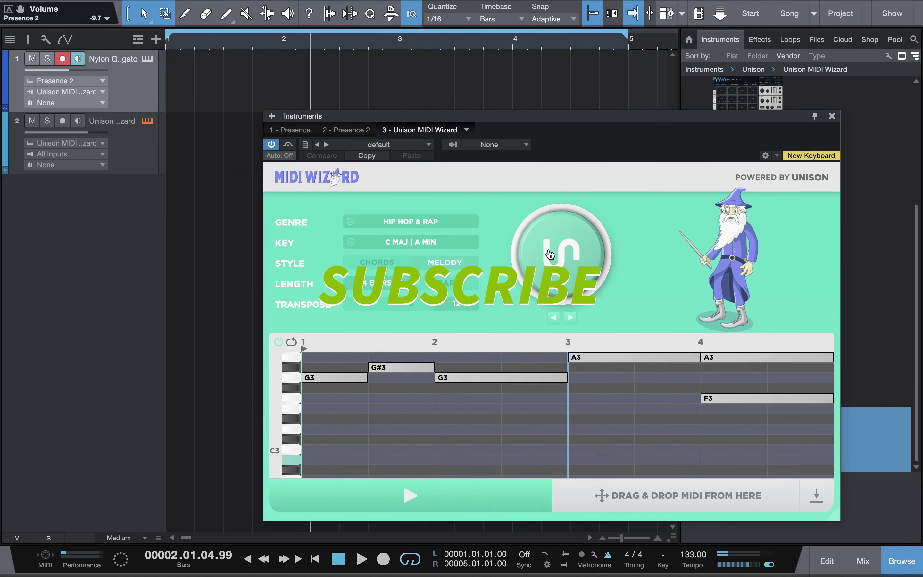
click(548, 248)
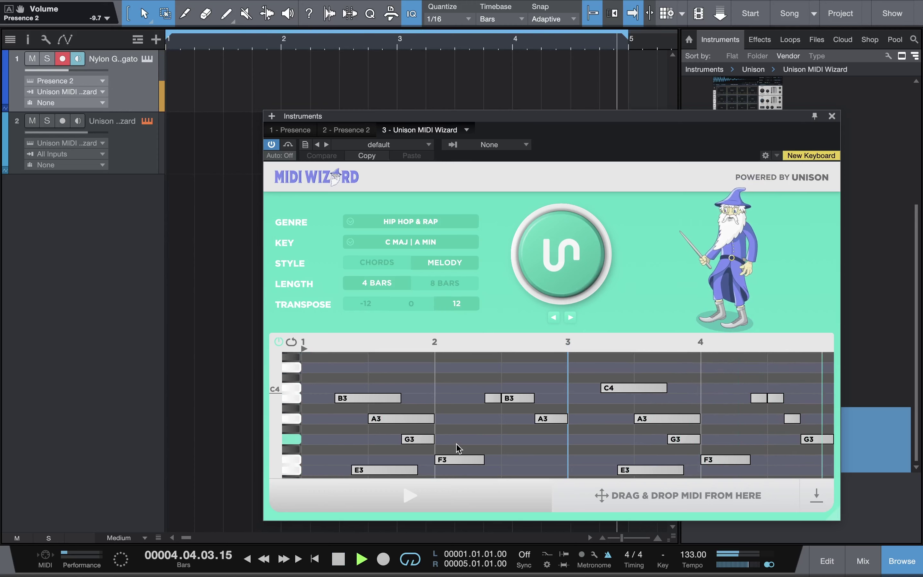
- Drop the generated melody onto the Nylon Guitar track, set its input to All Inputs, and rewind to start
key(space)
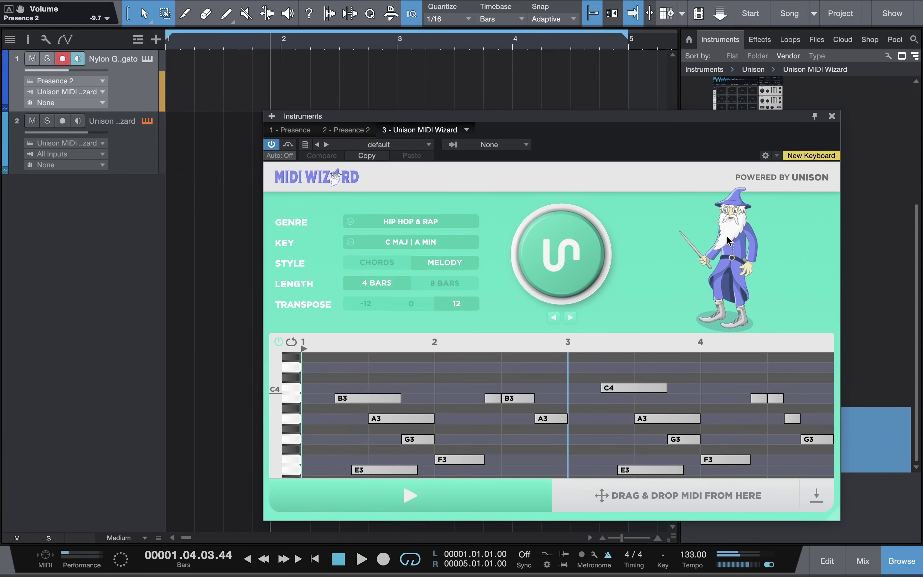
drag(617, 498, 187, 90)
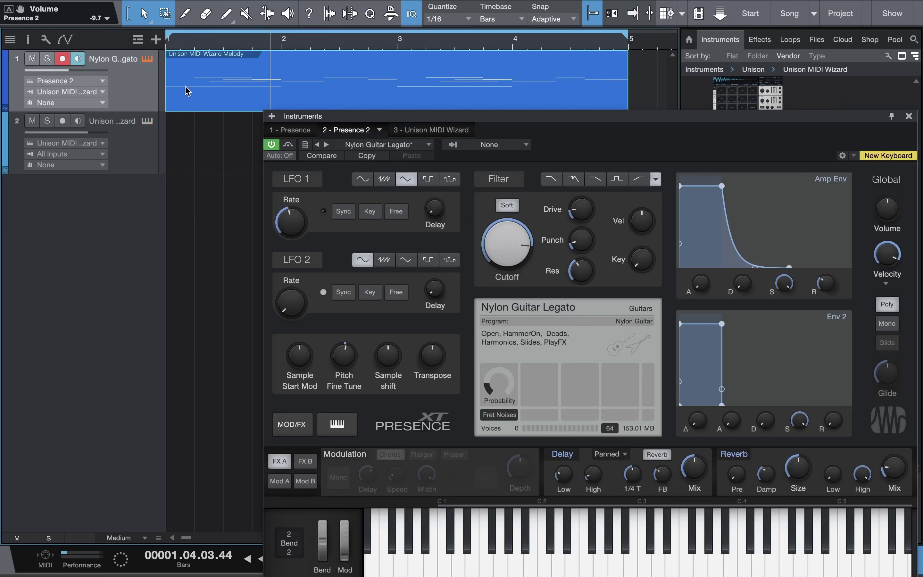
click(100, 96)
click(86, 119)
drag(415, 117, 369, 86)
key(space)
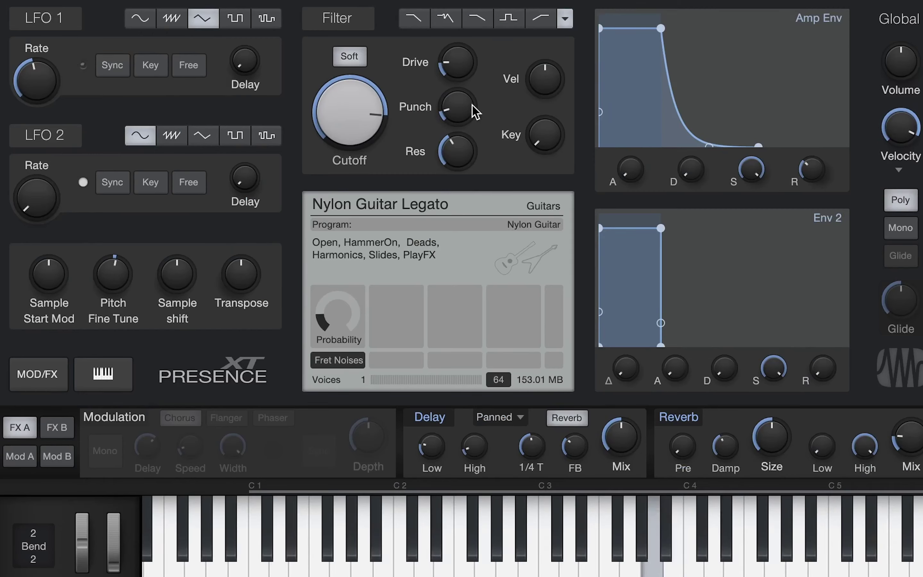
- Set the Presence filter to low-pass at about 8.7 kHz, drive 24%, with lower punch and resonance
drag(364, 99, 381, 107)
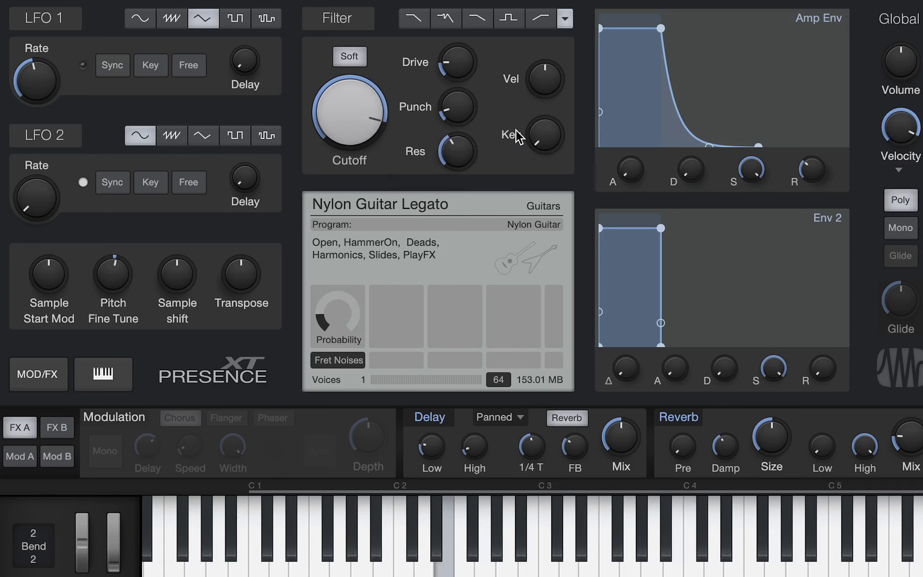
click(414, 18)
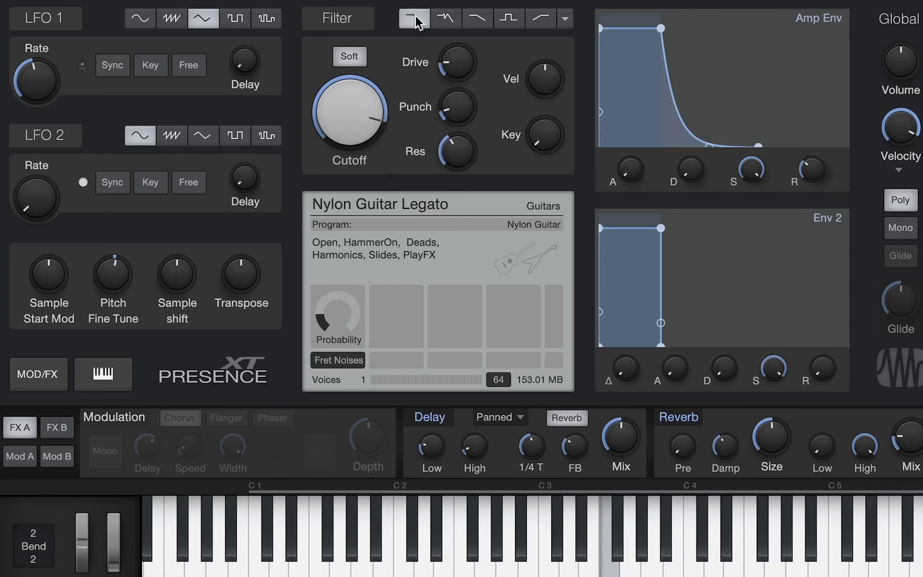
drag(451, 64, 451, 62)
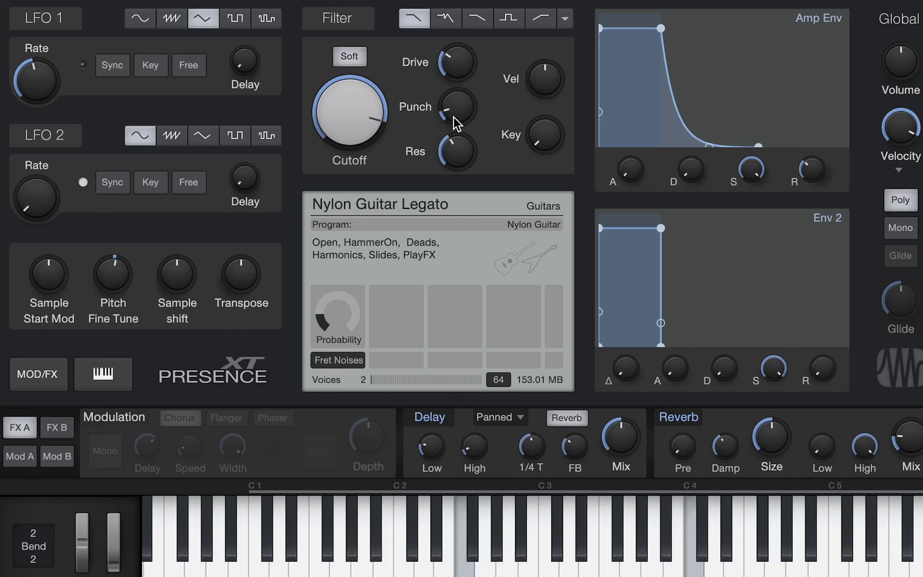
drag(451, 117, 450, 214)
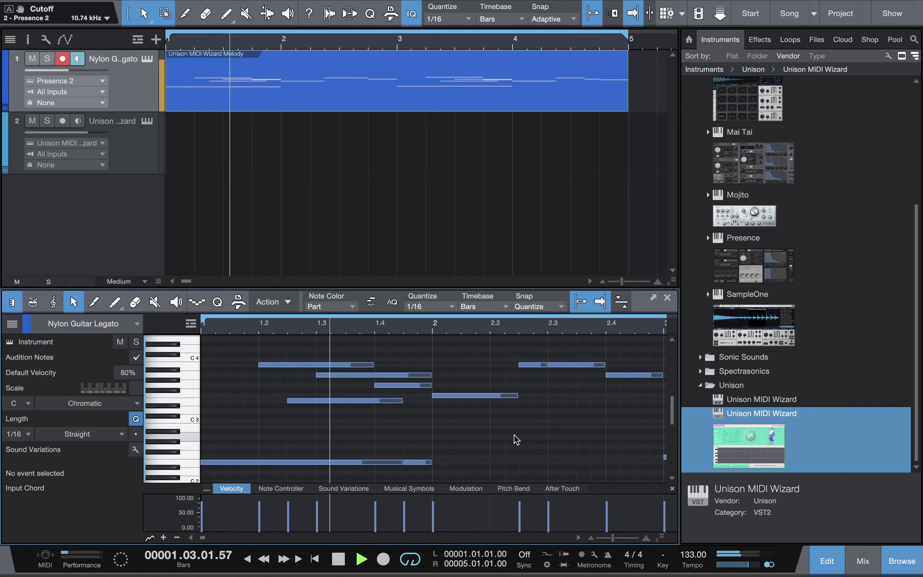
- Move the bar-2 melody note down to E3, play it back to check, and close the note editor
key(space)
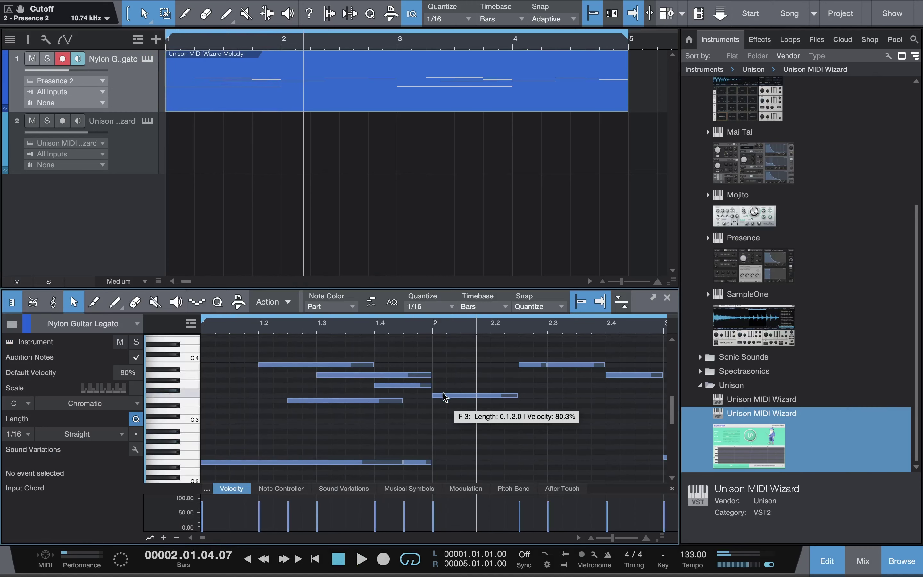
drag(443, 396, 445, 403)
key(space)
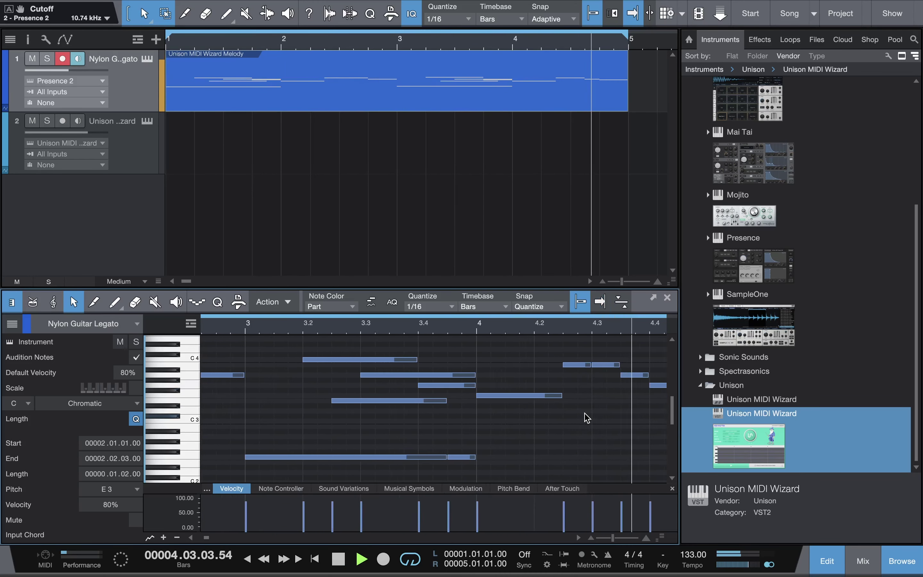
click(833, 567)
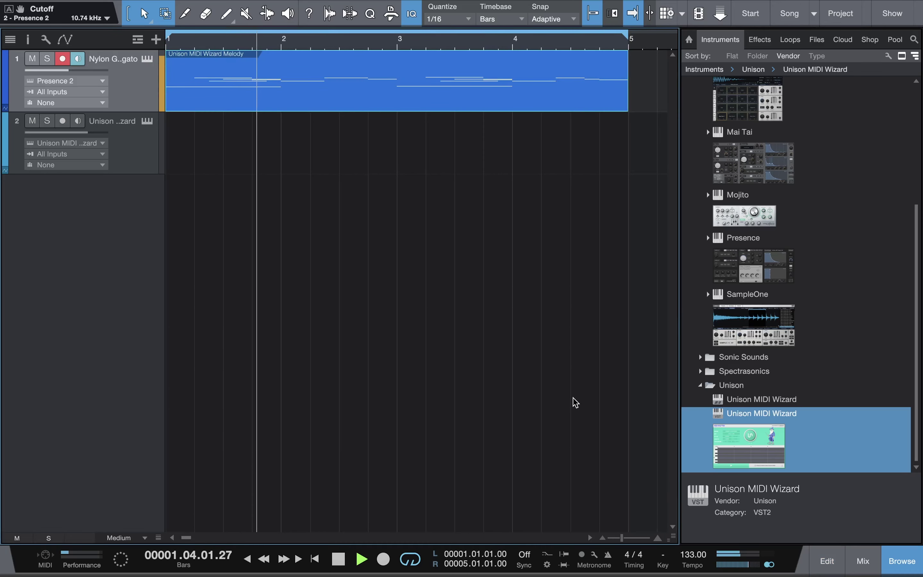
- Open track 1's Presence XT, max the filter cutoff at 20.00 kHz, and set Probability to about 0.36
click(147, 59)
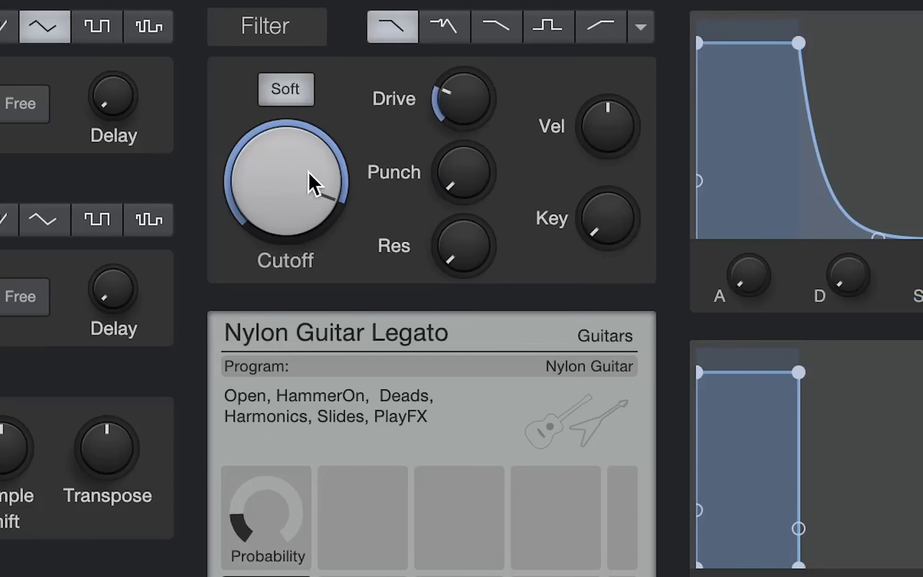
drag(314, 184, 307, 118)
drag(239, 514, 244, 445)
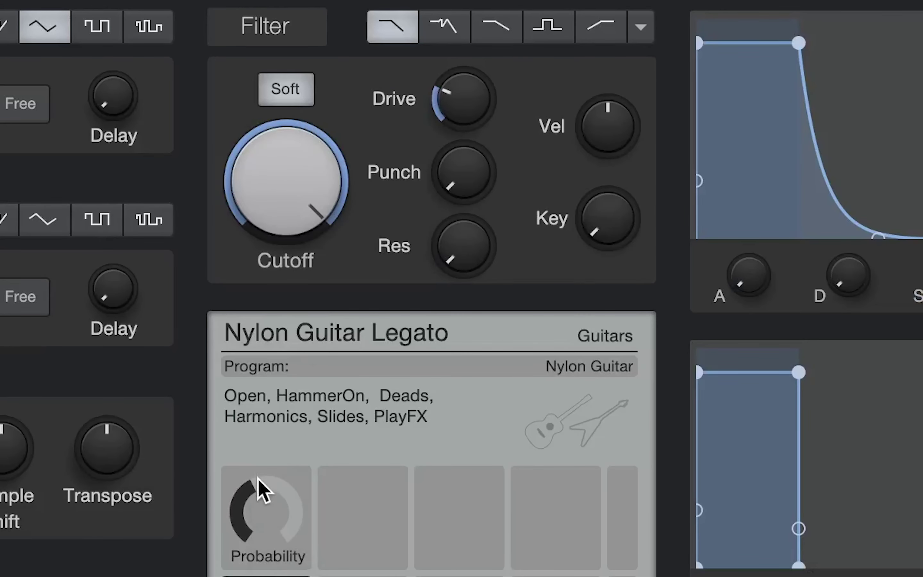
drag(256, 484, 258, 480)
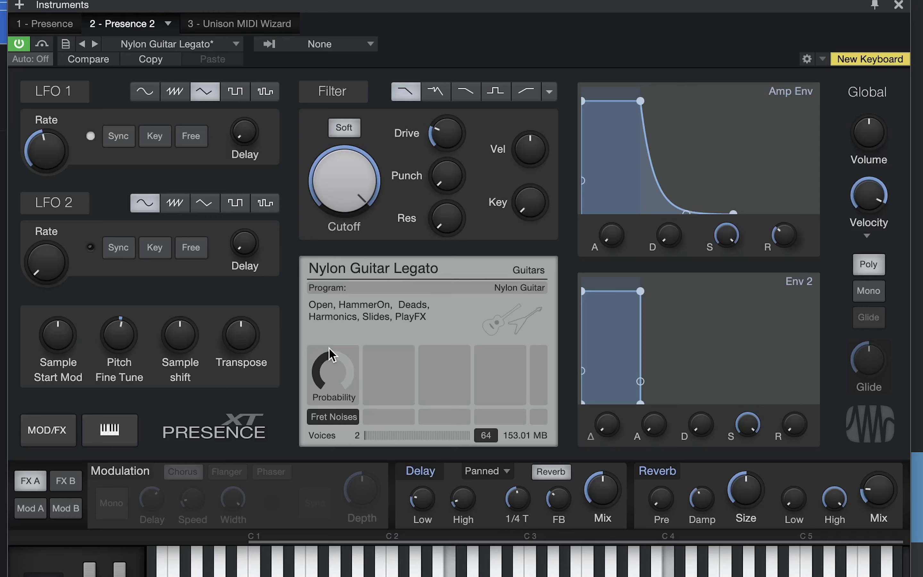
drag(326, 351, 321, 368)
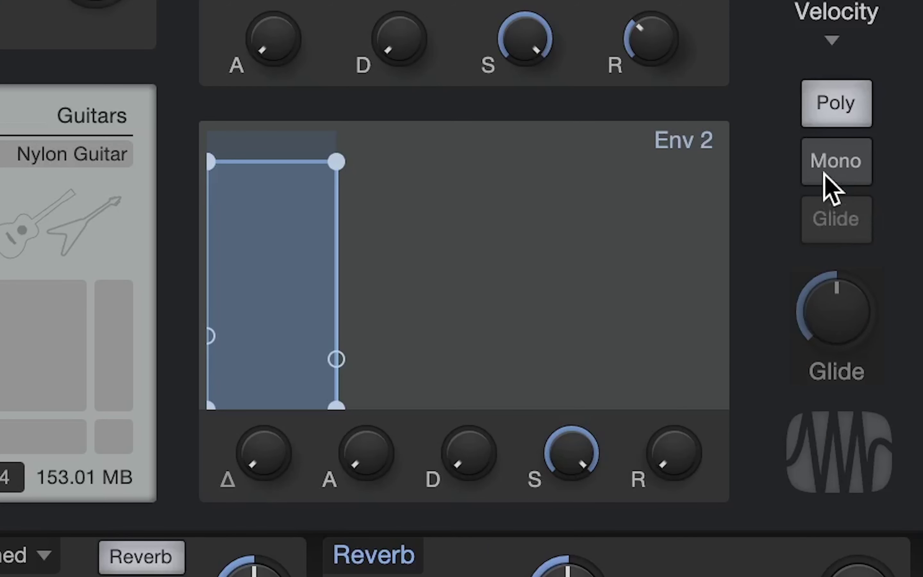
- Try Mono with Glide at near-minimum time, then turn Glide off and return Presence to Poly
click(864, 297)
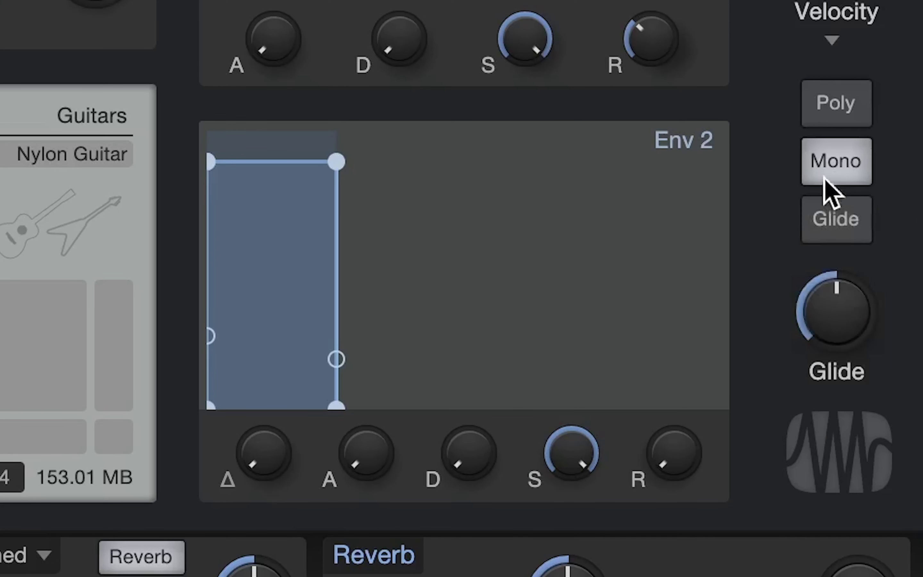
click(831, 235)
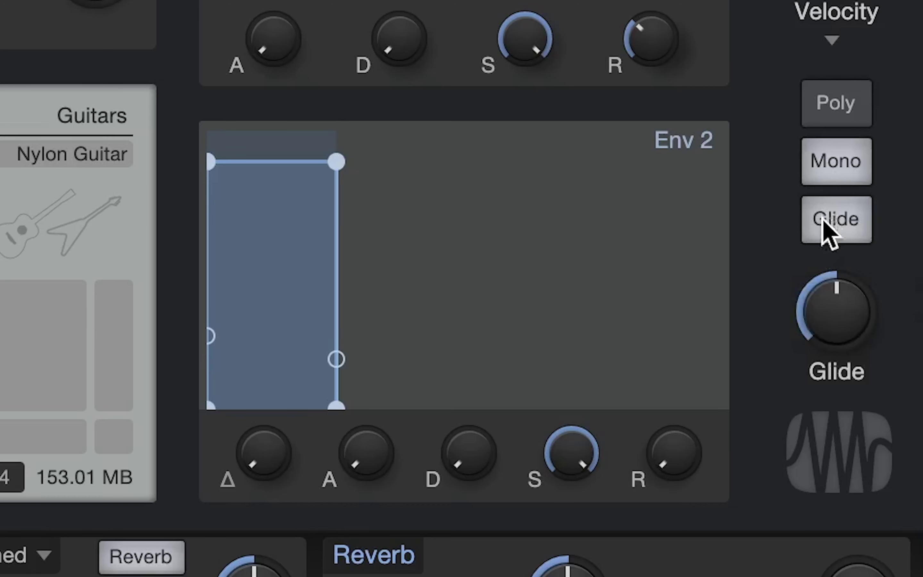
drag(829, 307, 814, 406)
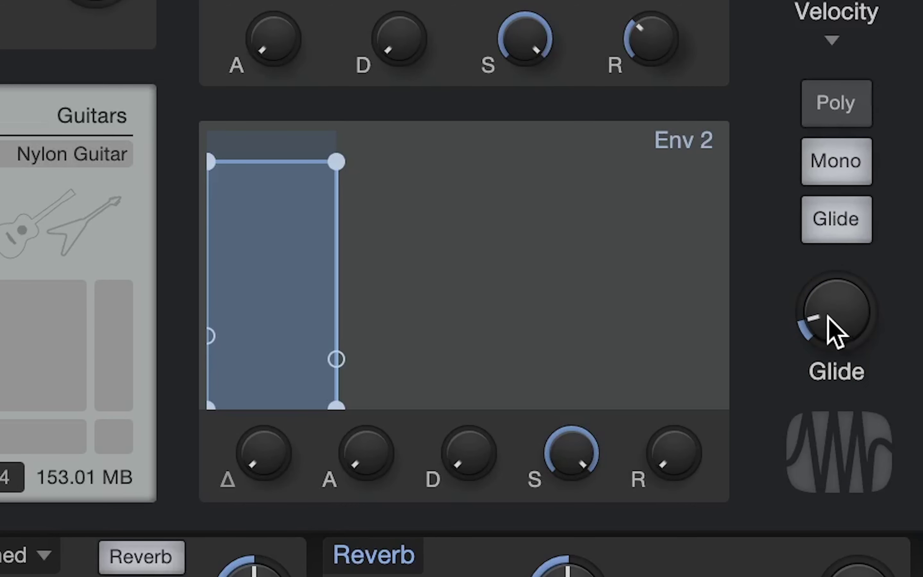
drag(827, 316, 830, 355)
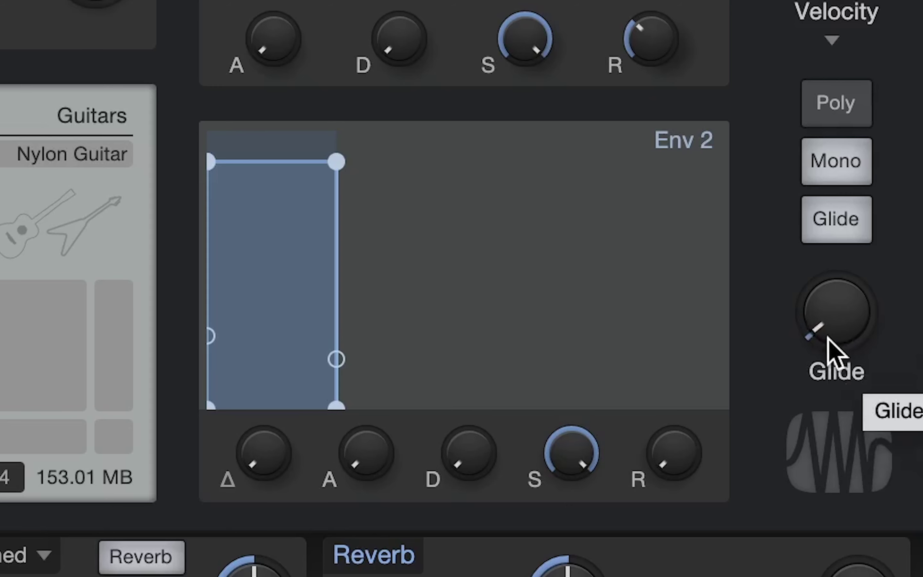
click(828, 227)
click(828, 170)
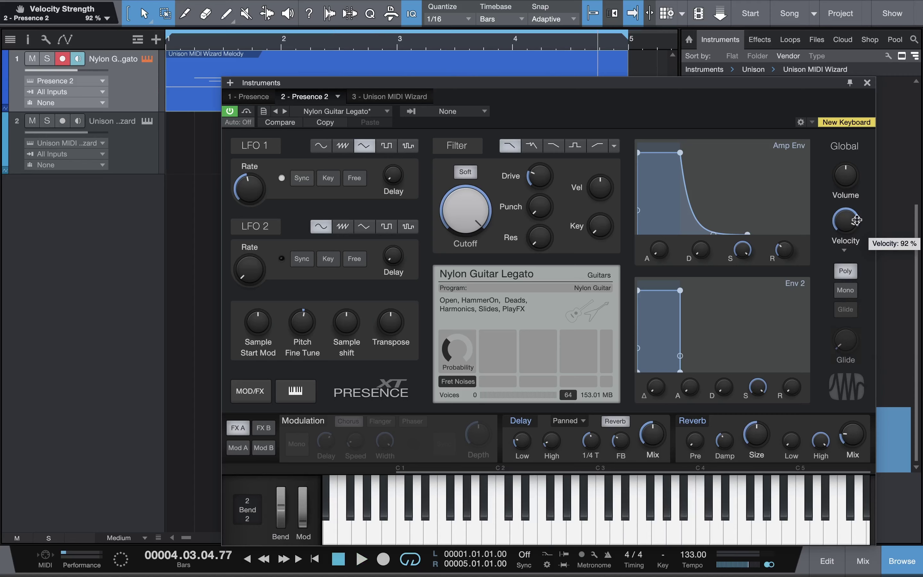
- During playback, set Presence's global Velocity to 80% and the filter velocity amount to -8.0%
key(space)
drag(859, 228, 853, 231)
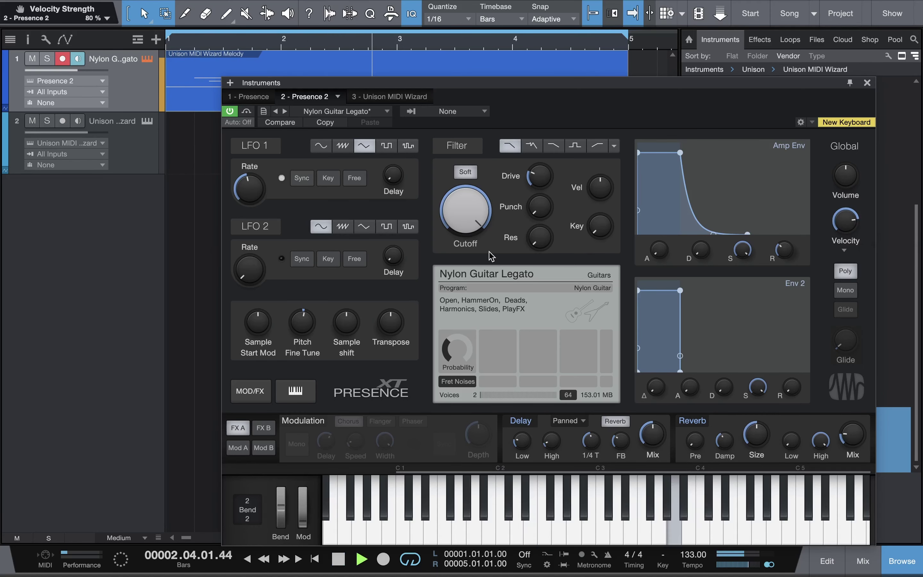
drag(595, 185, 588, 186)
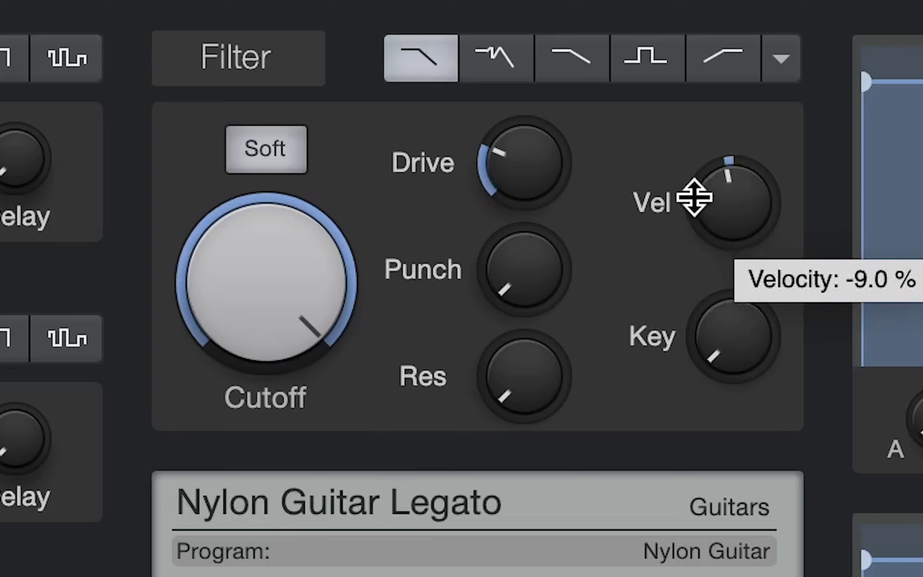
drag(694, 197, 694, 196)
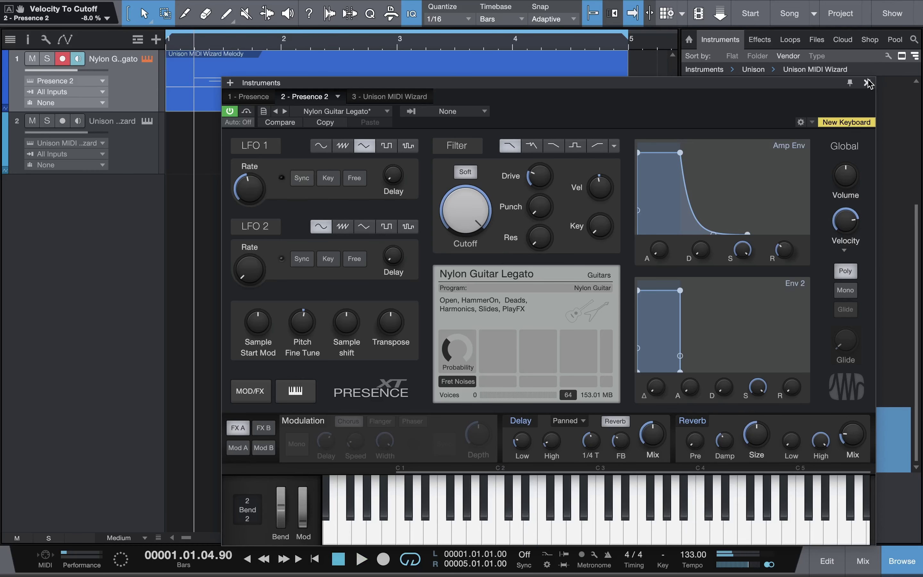
- Close Presence, open the melody part in the note editor, and select all its notes
click(867, 83)
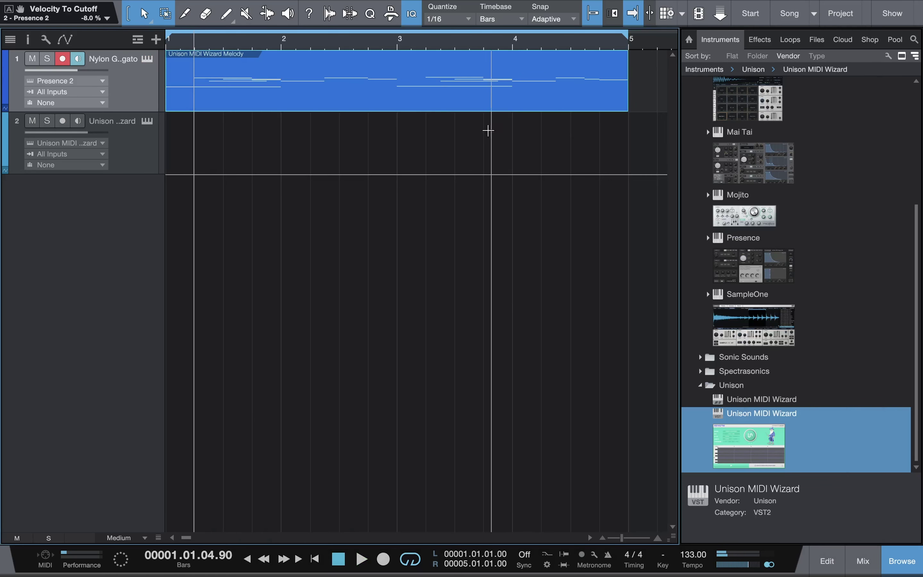
double_click(397, 108)
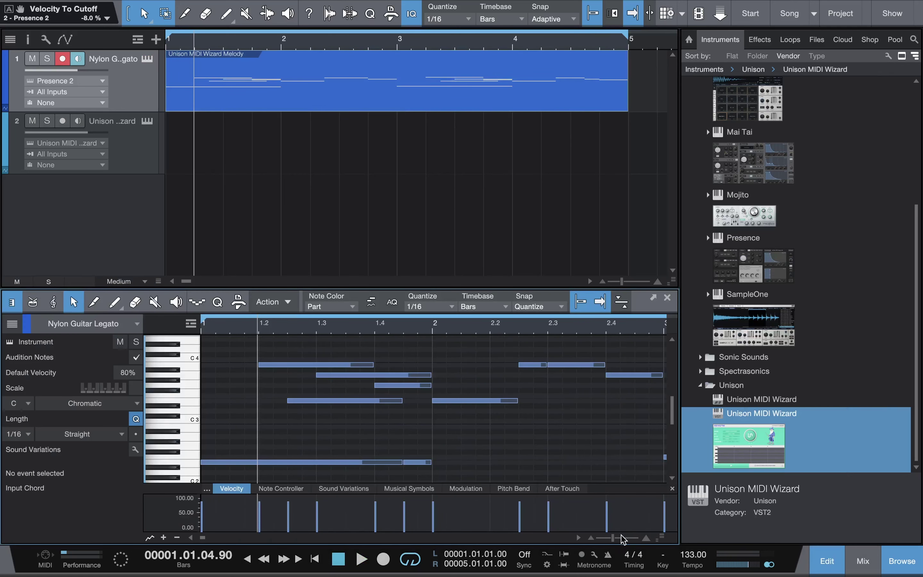
drag(621, 536, 607, 539)
scroll(431, 428, down, 5)
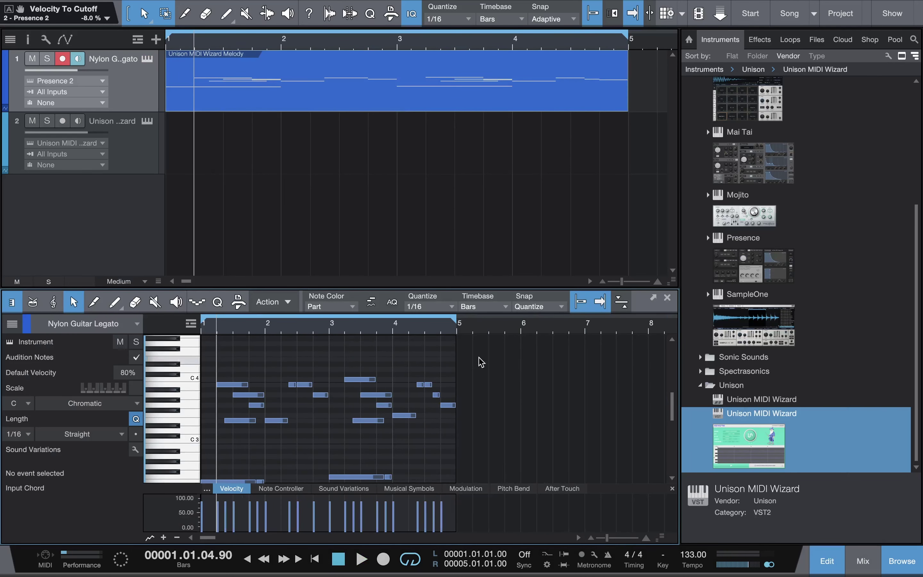
drag(482, 347, 201, 482)
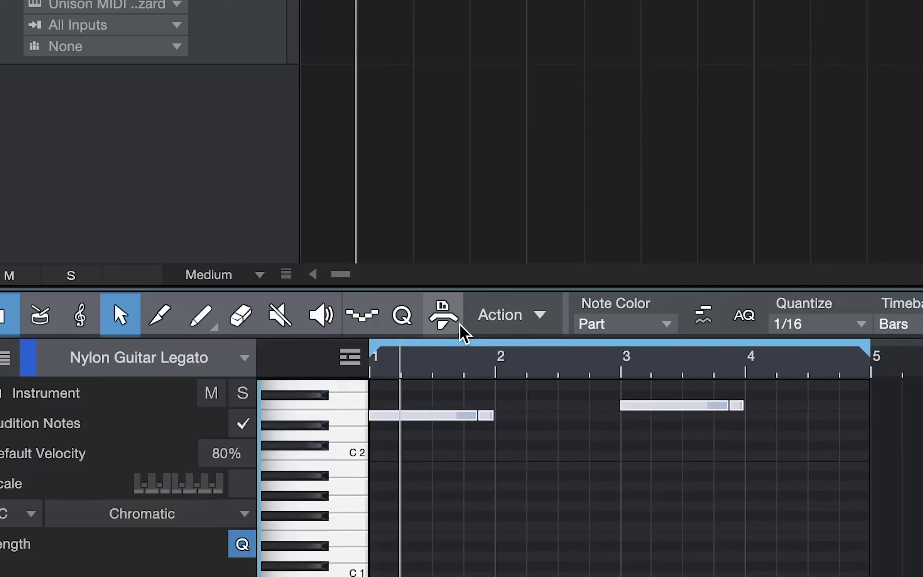
- Randomize the selected notes' velocities via Action > Velo, then deselect and stop playback
click(245, 309)
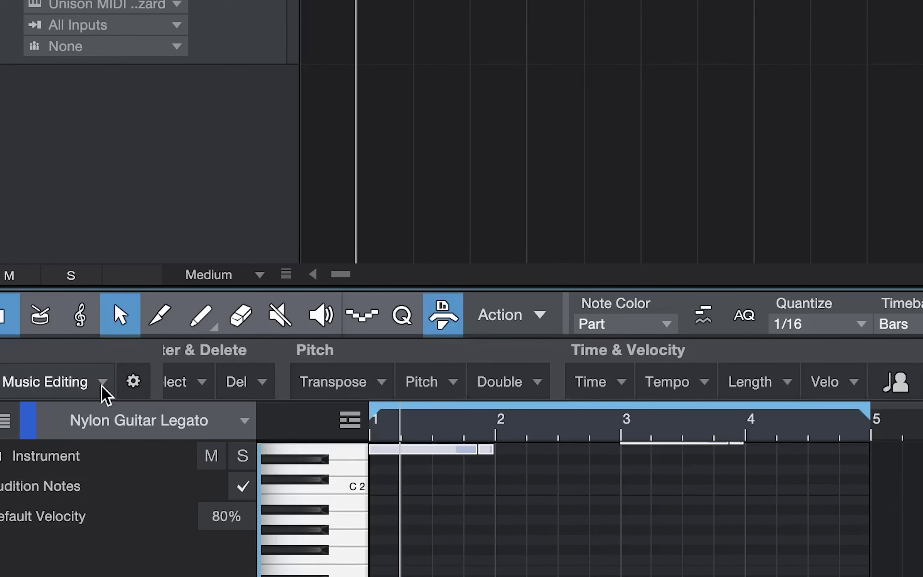
click(843, 385)
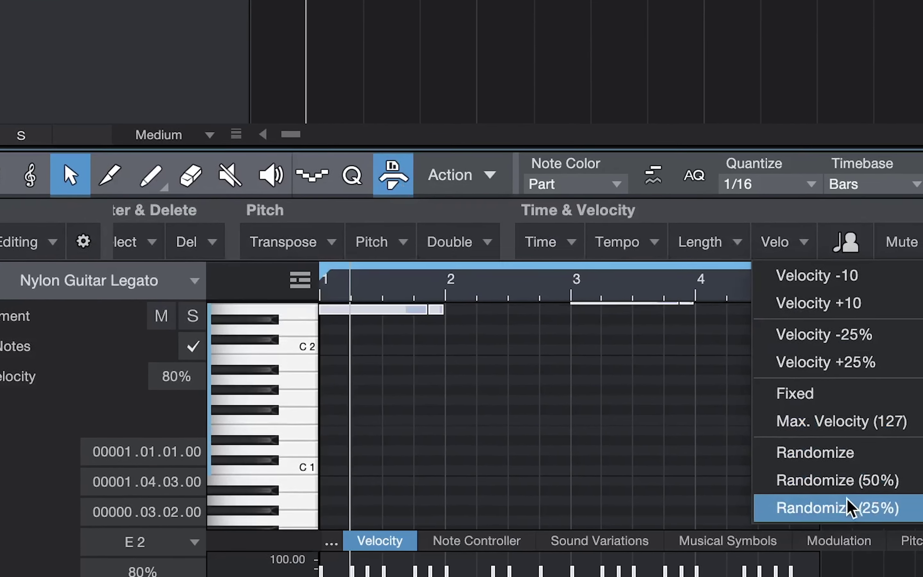
click(848, 507)
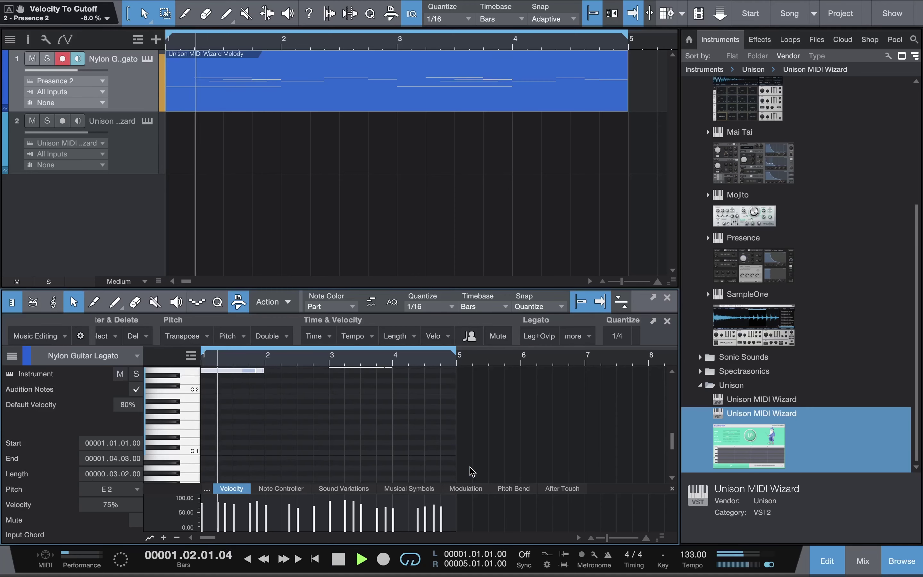
click(433, 450)
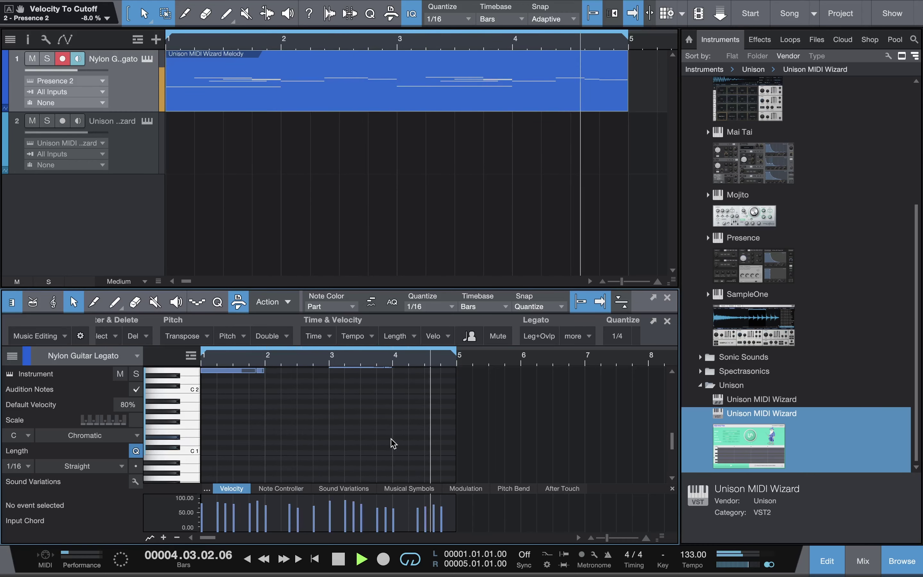
key(space)
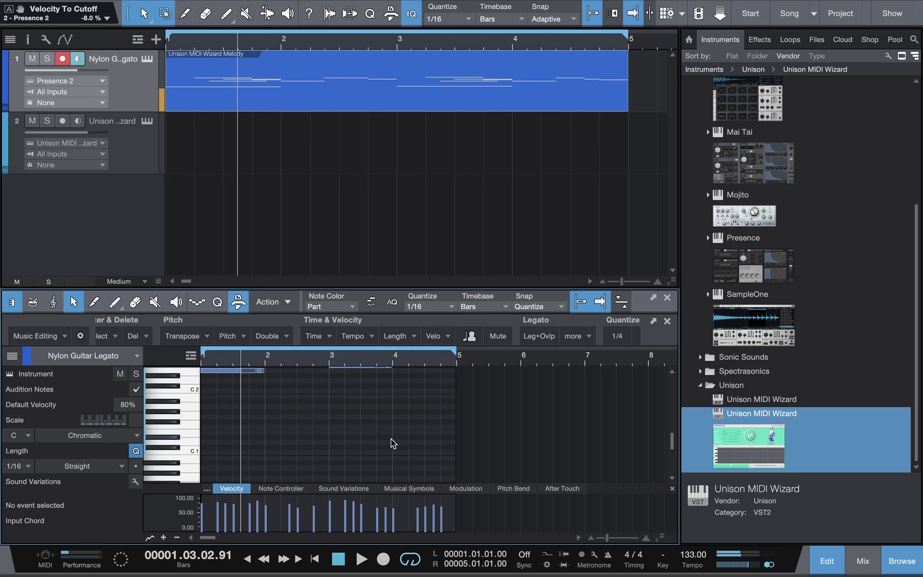
- Add Pro EQ to the Nylon Guitar Legato channel and play the melody through it
click(826, 549)
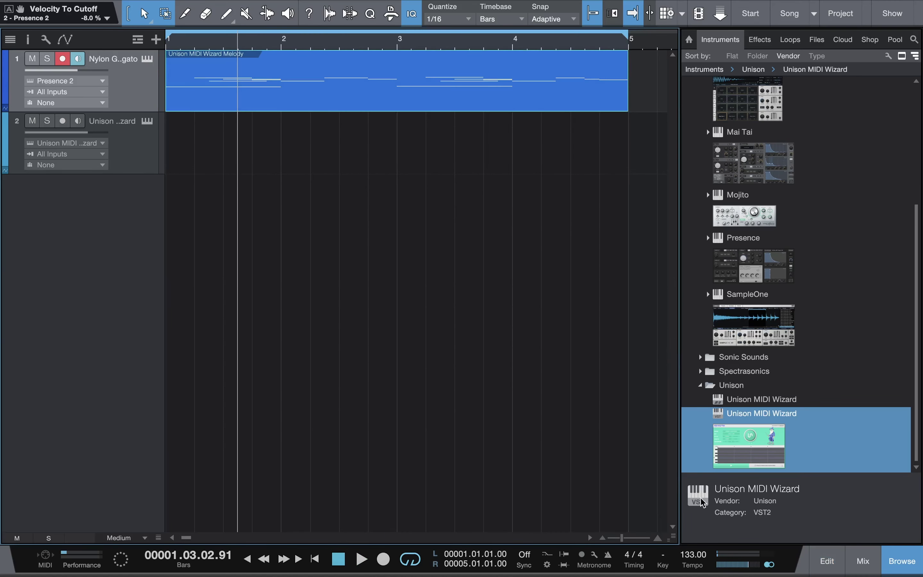
key(F7)
scroll(752, 229, down, 15)
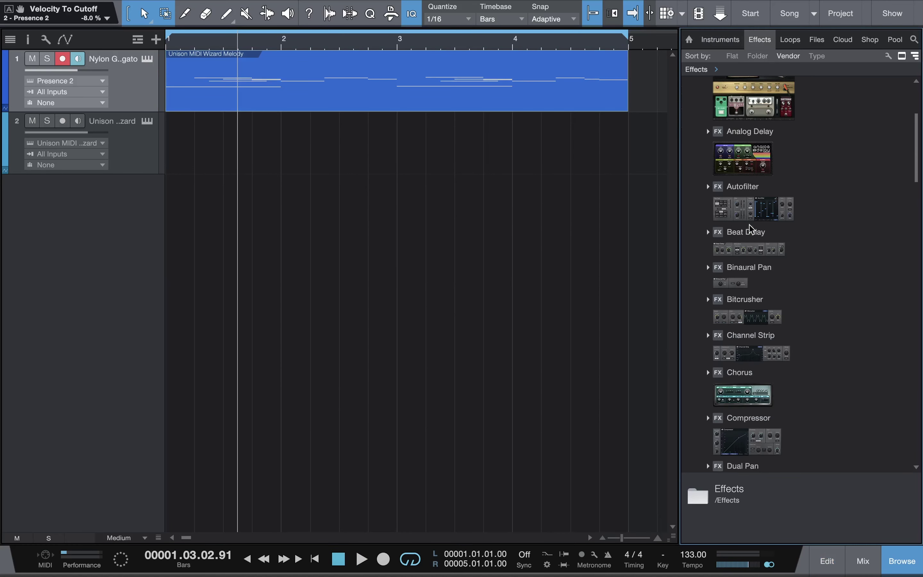
scroll(752, 229, down, 1)
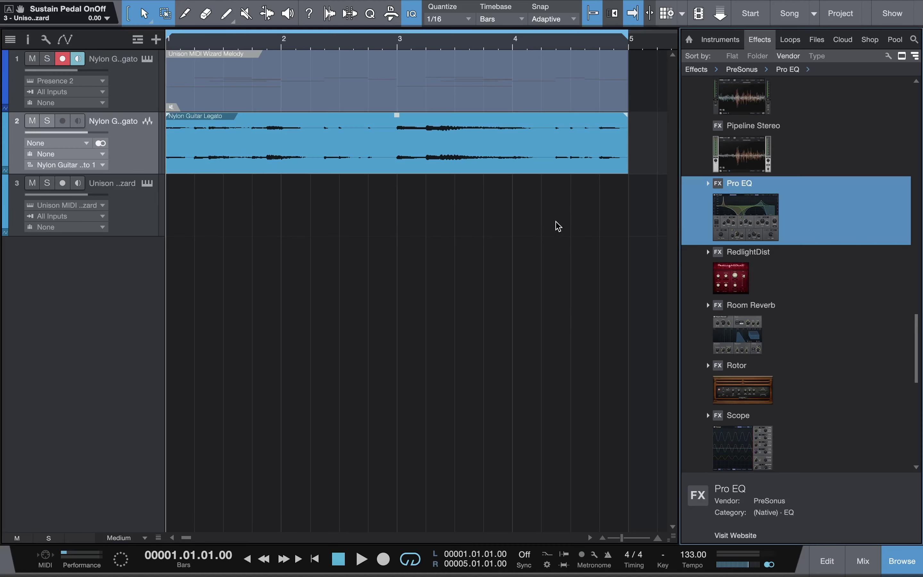
drag(556, 227, 170, 160)
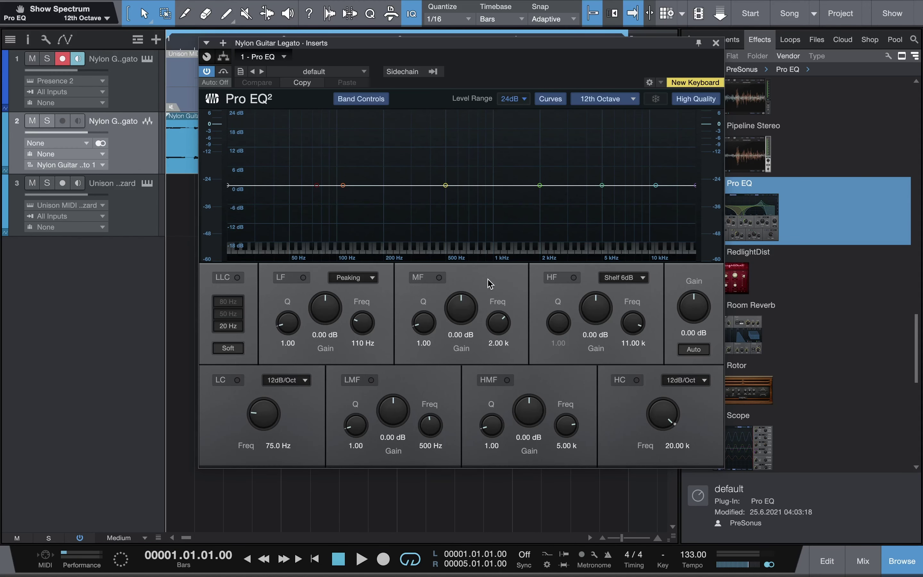
key(space)
key(space)
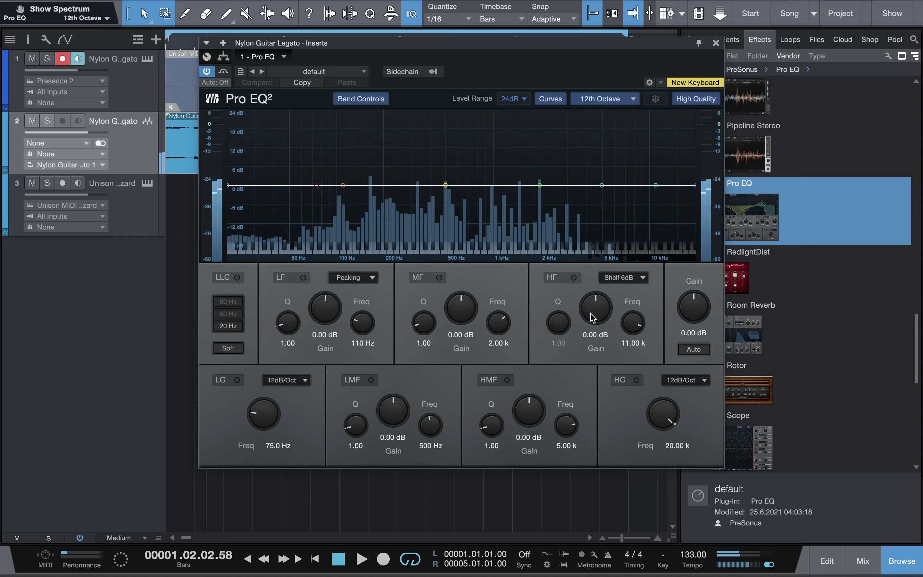
click(716, 43)
- Enable Presence's built-in EQ on the FX B page and apply its Lead shape
click(148, 59)
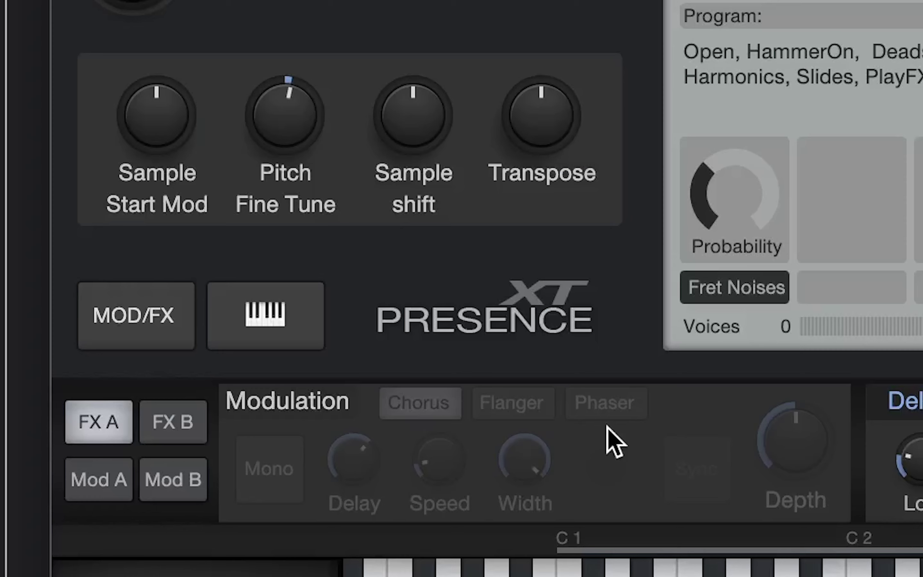
click(182, 426)
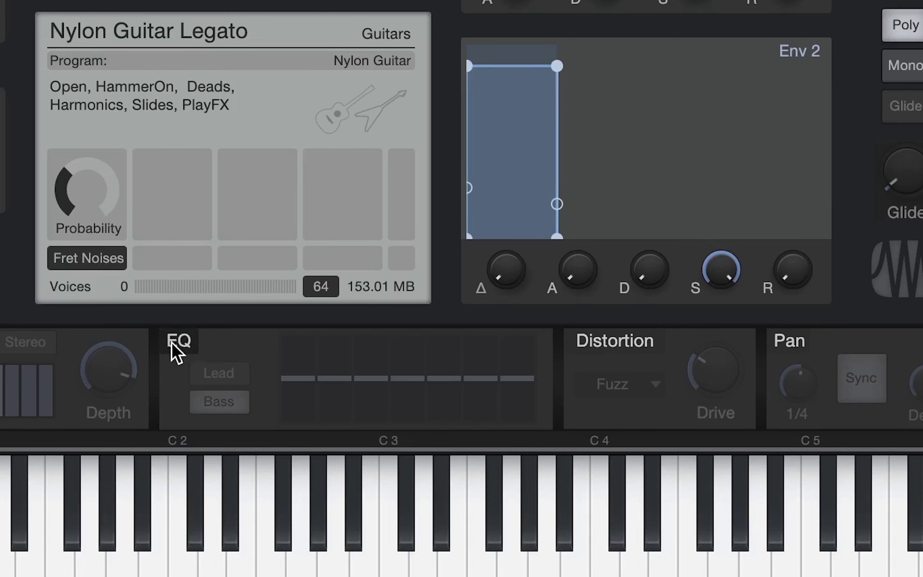
click(848, 405)
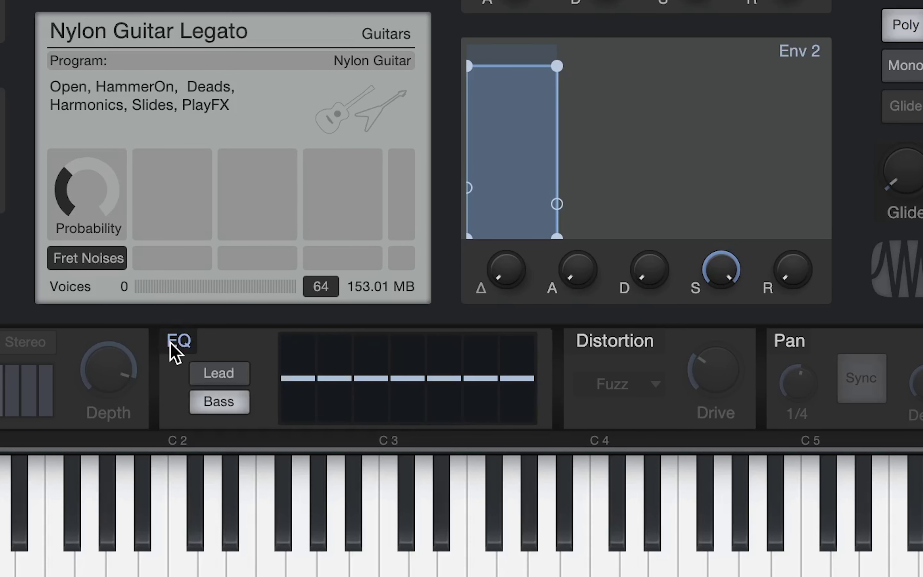
drag(296, 364, 335, 373)
click(216, 374)
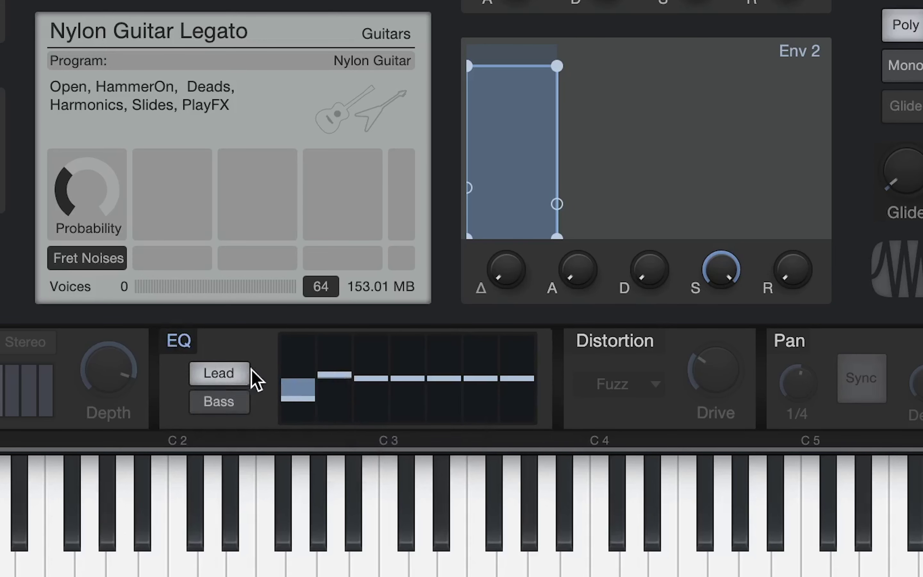
- Cut the 50 Hz and 400 Hz bands to -15 dB, boost 800 Hz to +6 dB and 10 kHz to +10 dB
drag(372, 389, 509, 380)
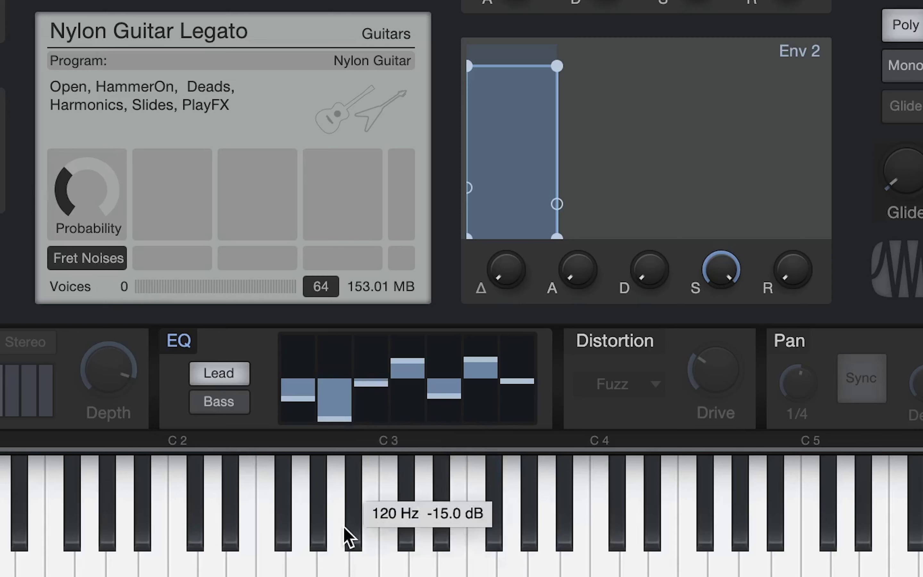
click(301, 422)
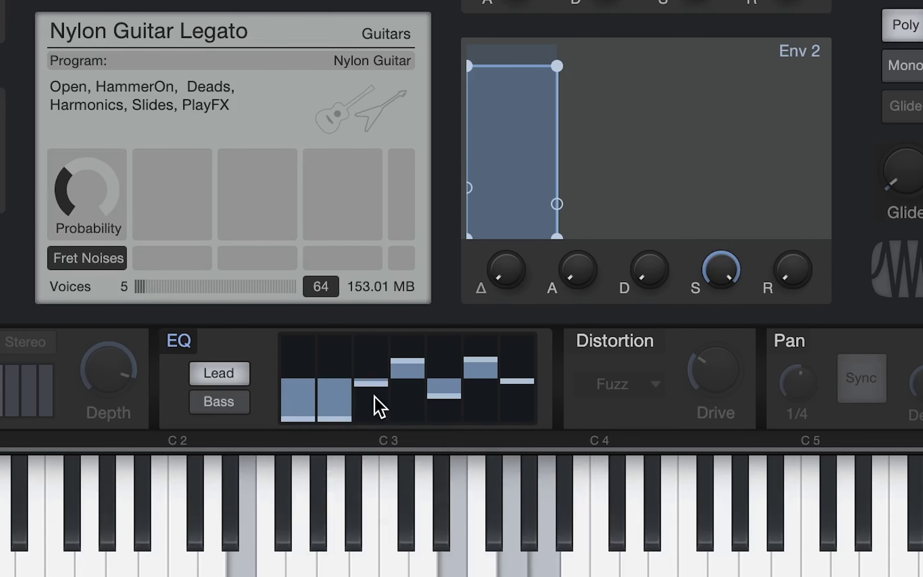
drag(375, 397, 377, 420)
drag(446, 391, 443, 359)
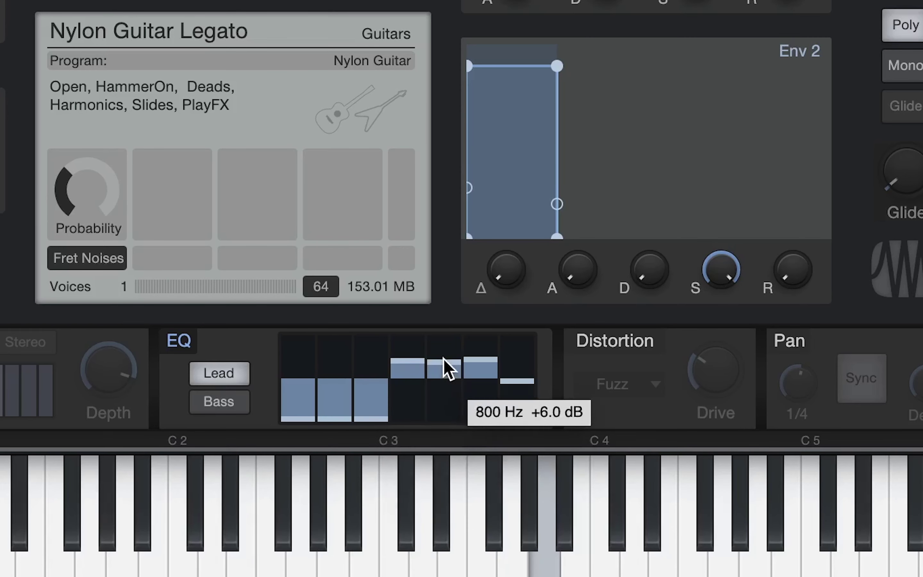
drag(515, 385, 484, 411)
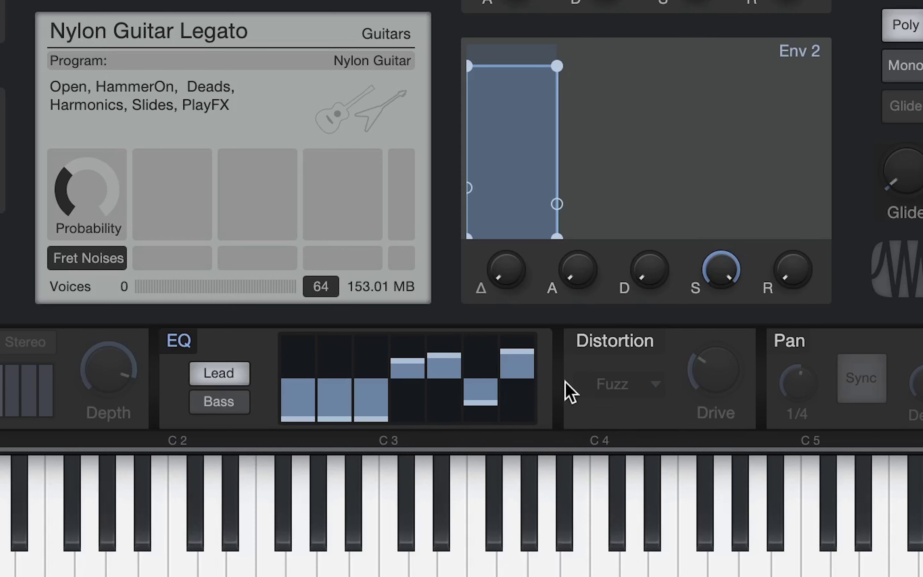
- Enable Presence's Fuzz distortion with drive lowered to 24%, and switch on the Pan module
click(648, 349)
drag(696, 366, 708, 301)
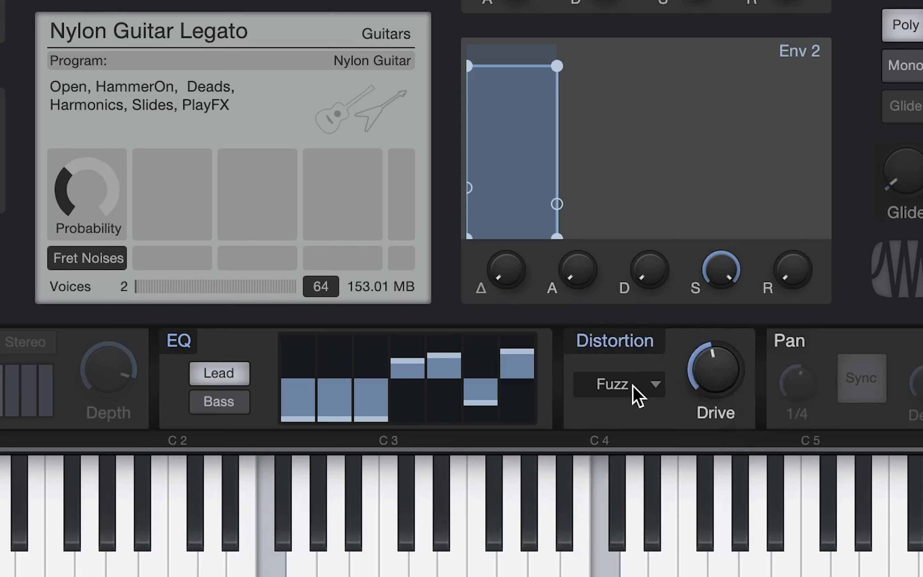
drag(712, 365, 709, 438)
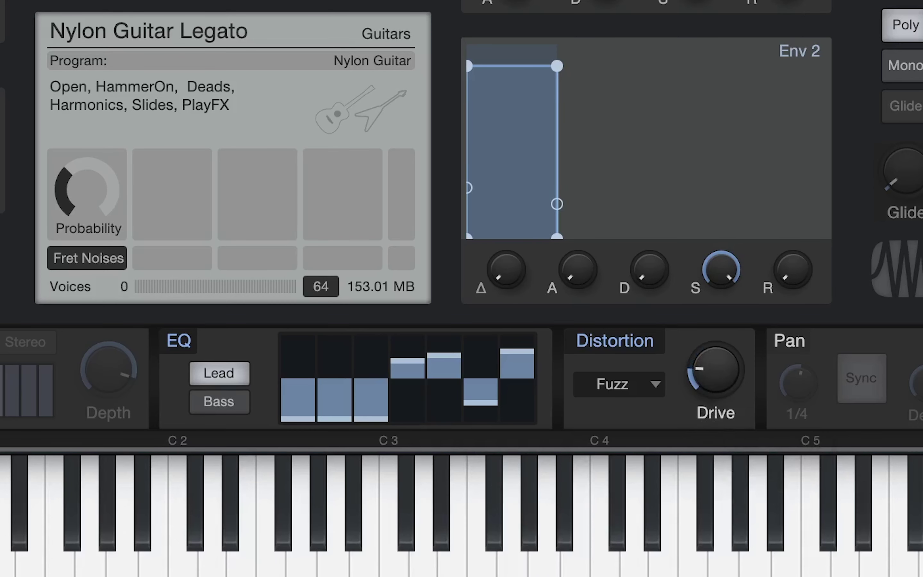
click(781, 337)
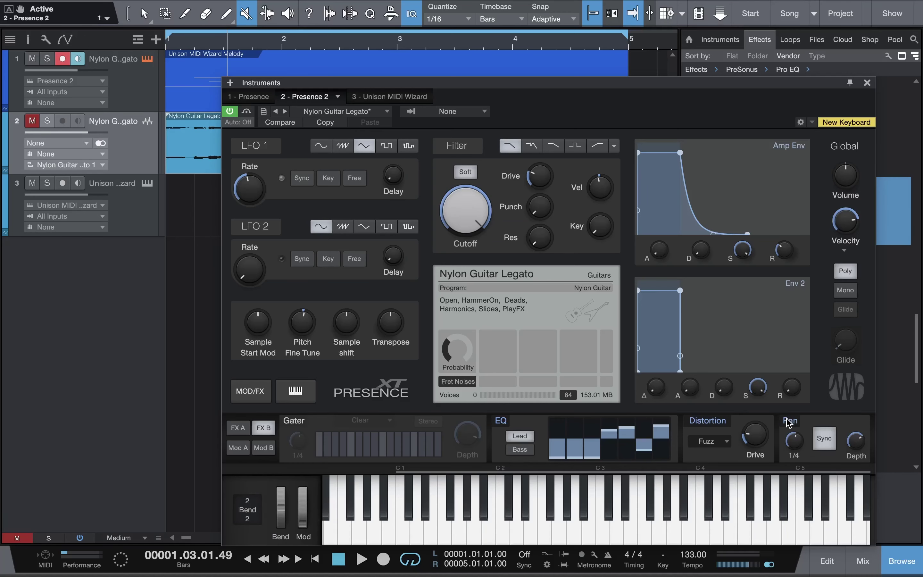
- Bypass the Pan effect and look through the Mod A and Mod B modulation slots
click(784, 339)
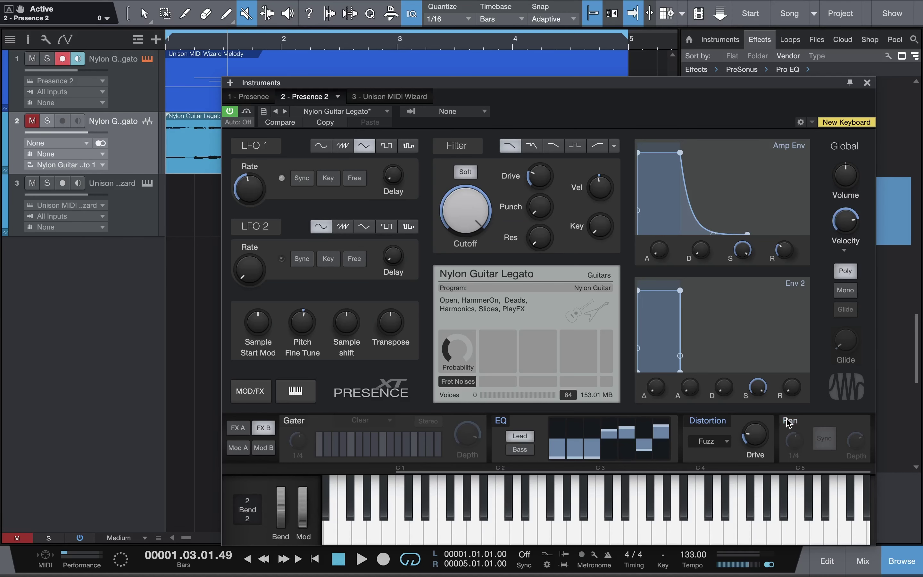
click(239, 449)
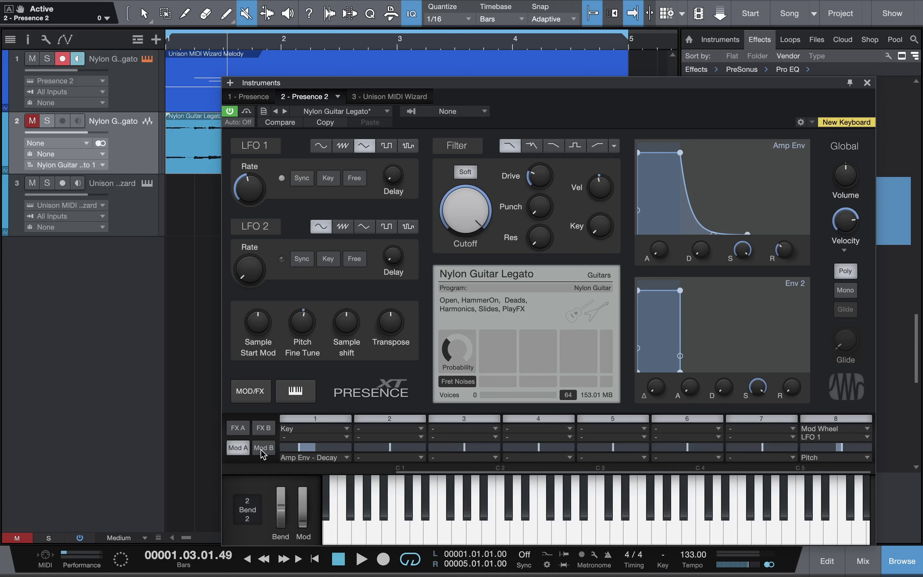
click(262, 449)
click(239, 450)
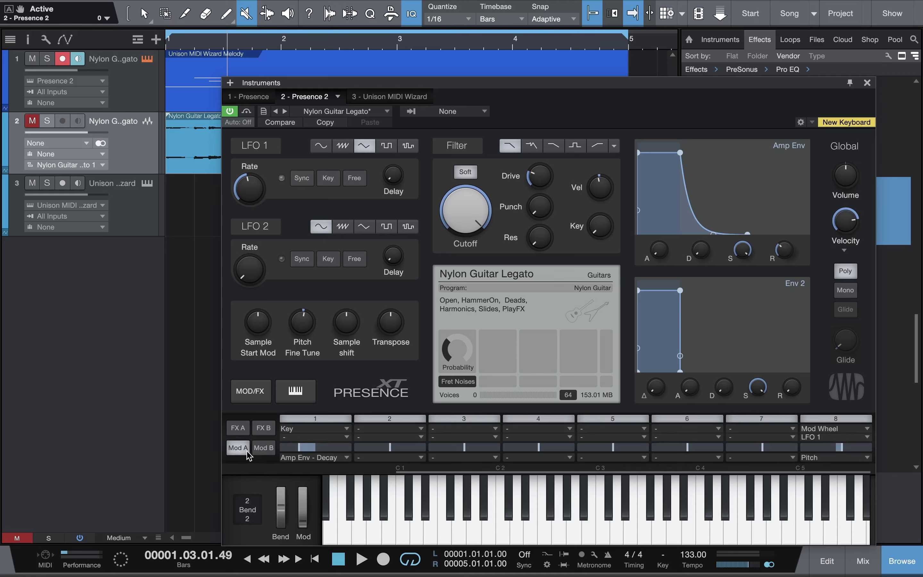
click(267, 449)
- On the FX A page, set Presence's Transpose to -2
click(248, 431)
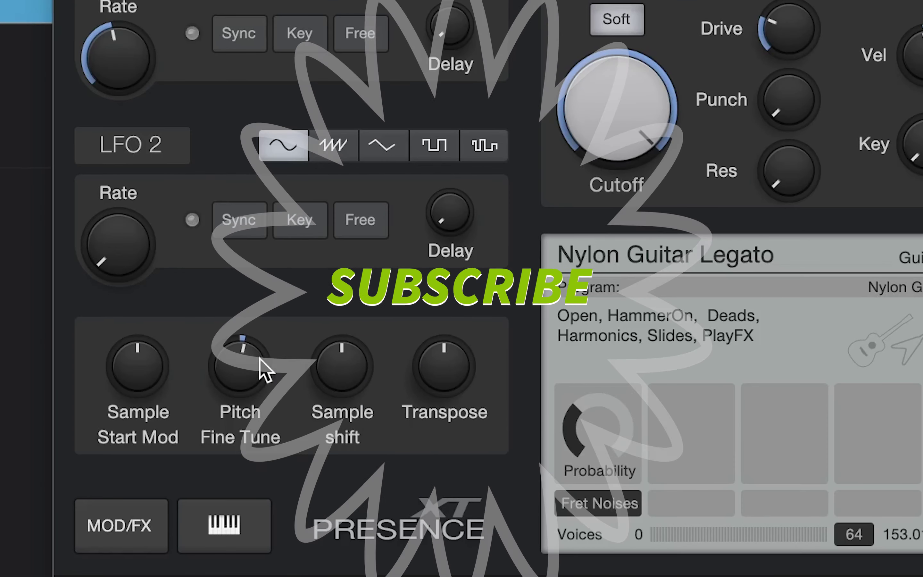
mouse_move(458, 370)
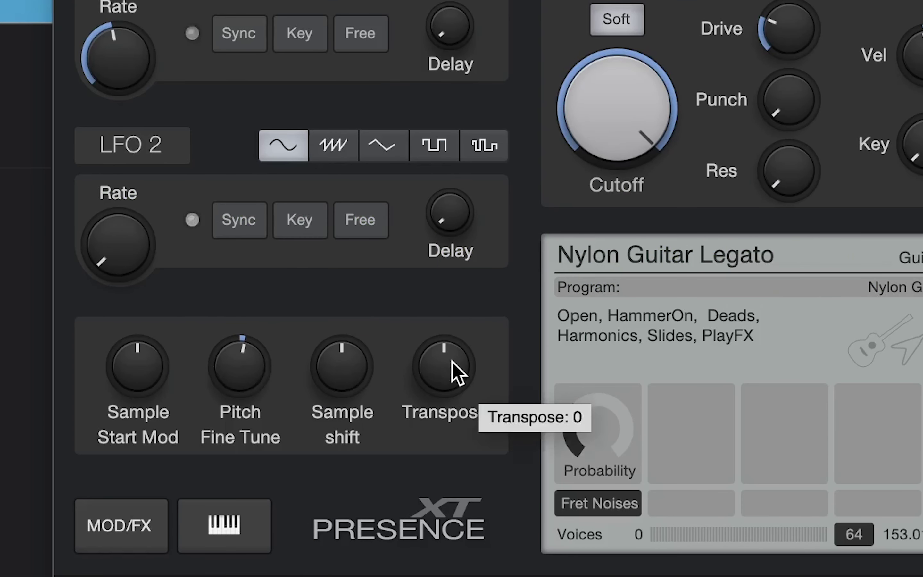
drag(459, 367, 460, 390)
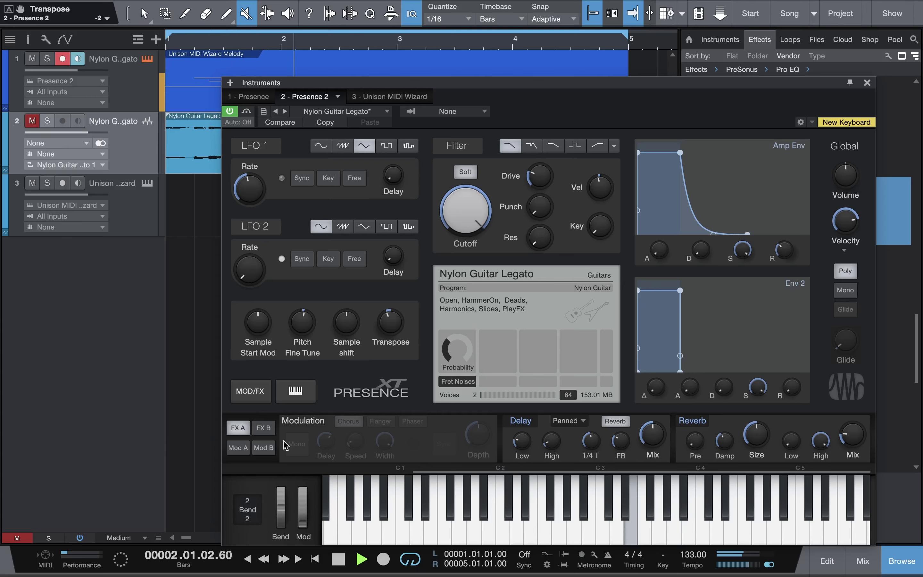
- Bypass Presence XT's built-in EQ and Distortion under FX B to compare, then stop playback
click(264, 428)
click(501, 420)
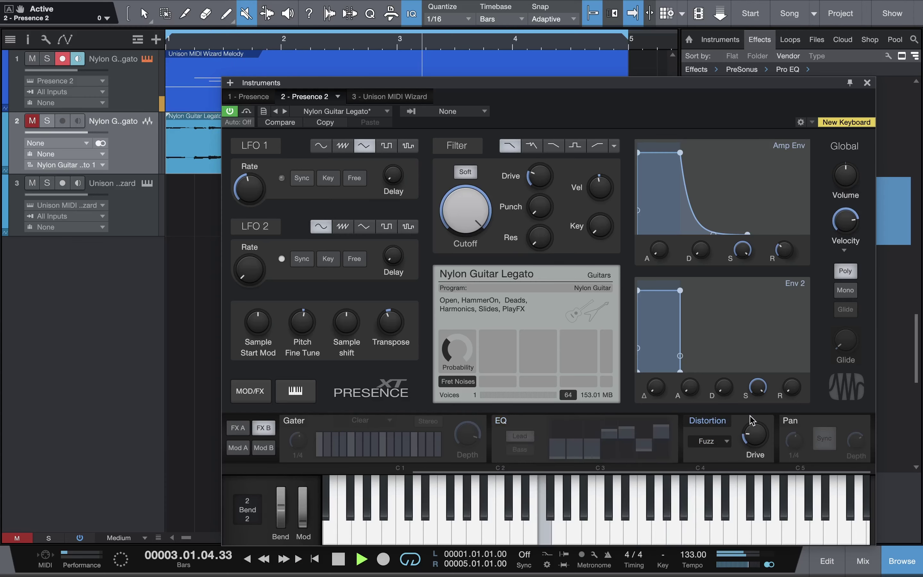
click(717, 425)
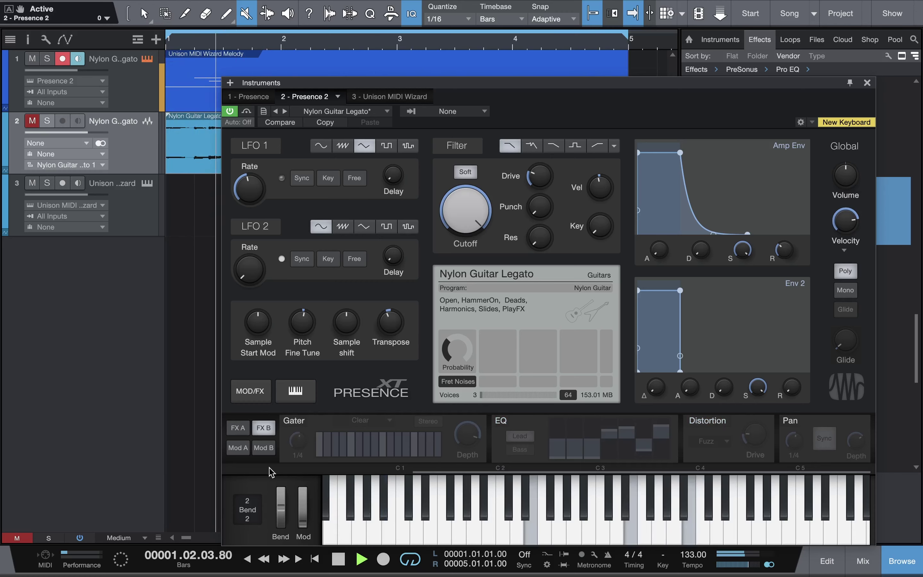
key(space)
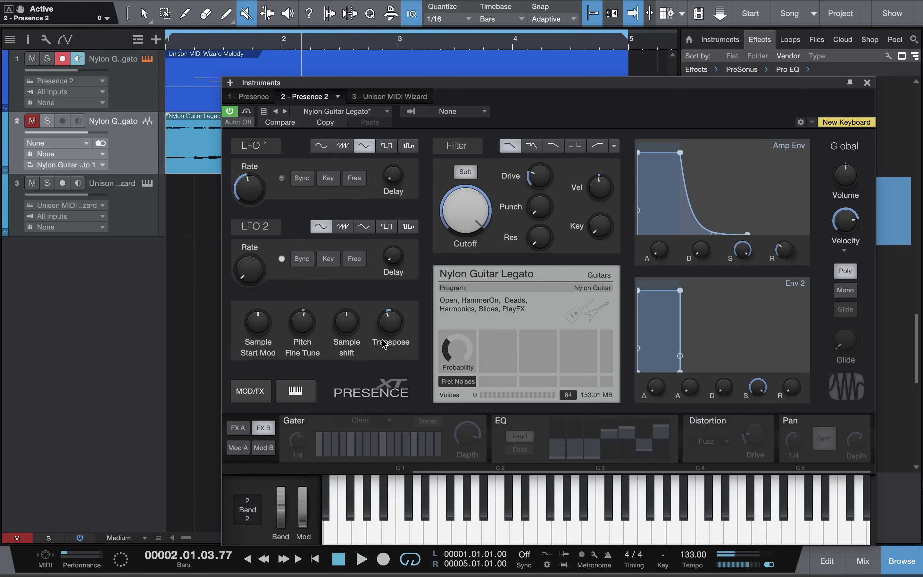
mouse_move(391, 329)
- Open the Presence XT preset list showing the Nylon Guitar presets
click(380, 111)
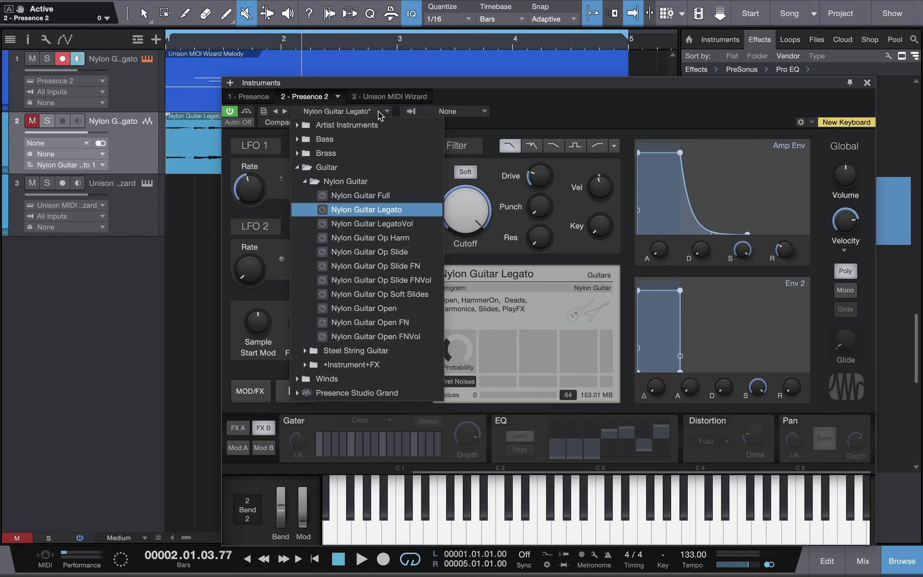